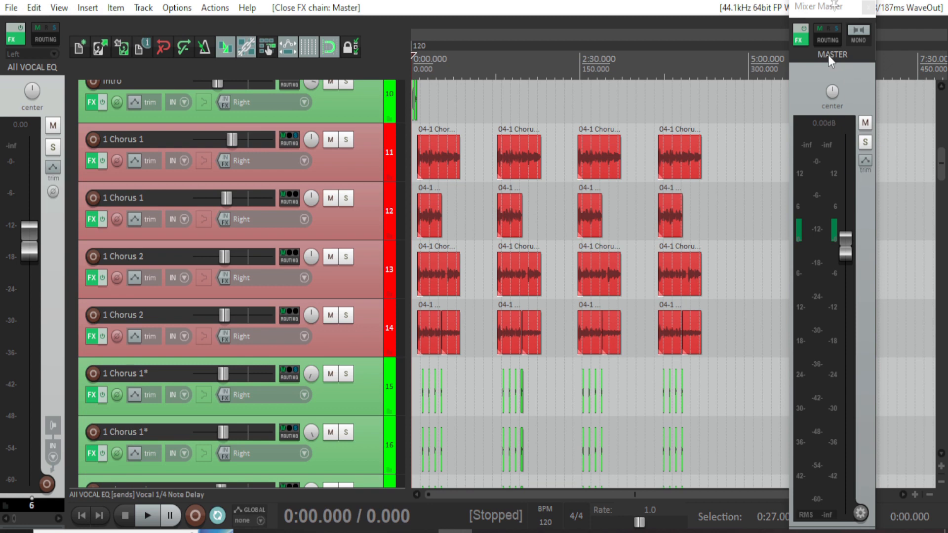
Open the master track's FX chain and play the song to check its range with the JS: Dynamic Range Meter.
click(801, 39)
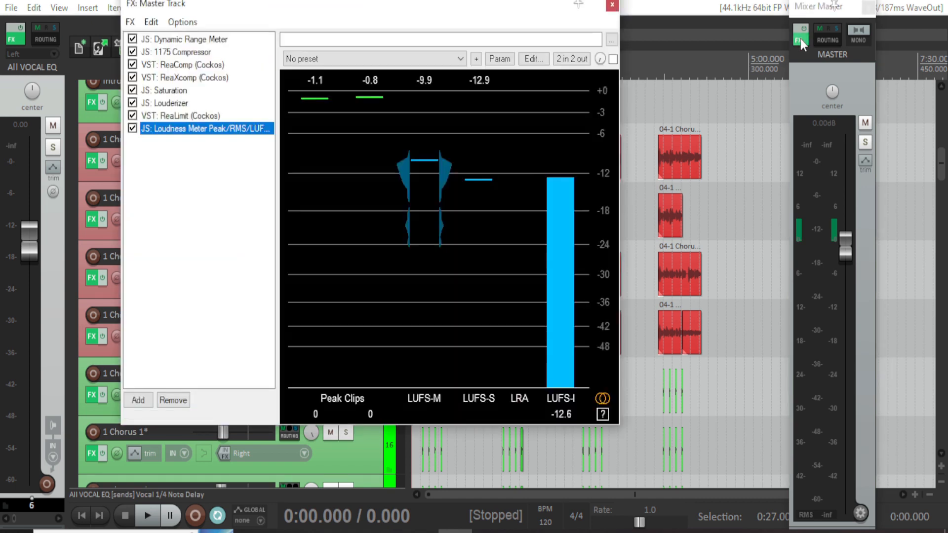
click(183, 41)
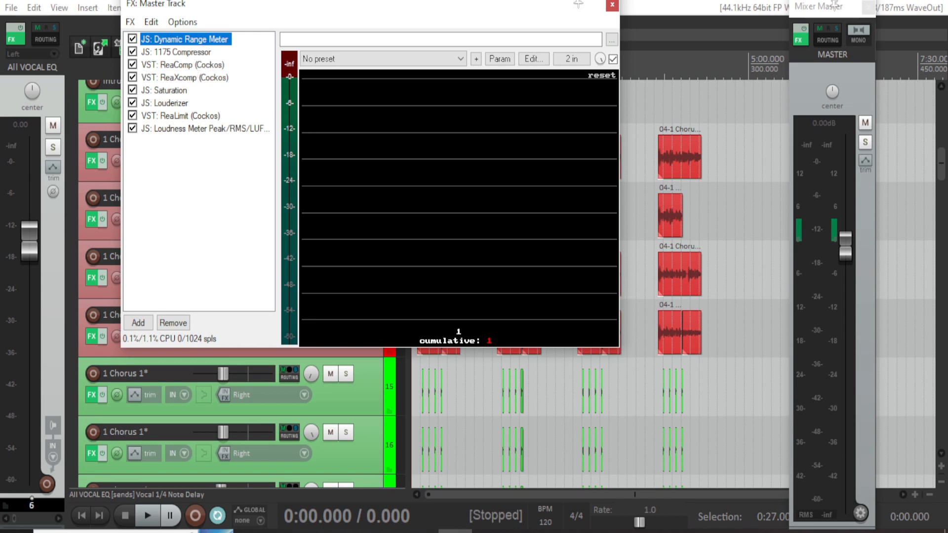
drag(273, 8, 421, 18)
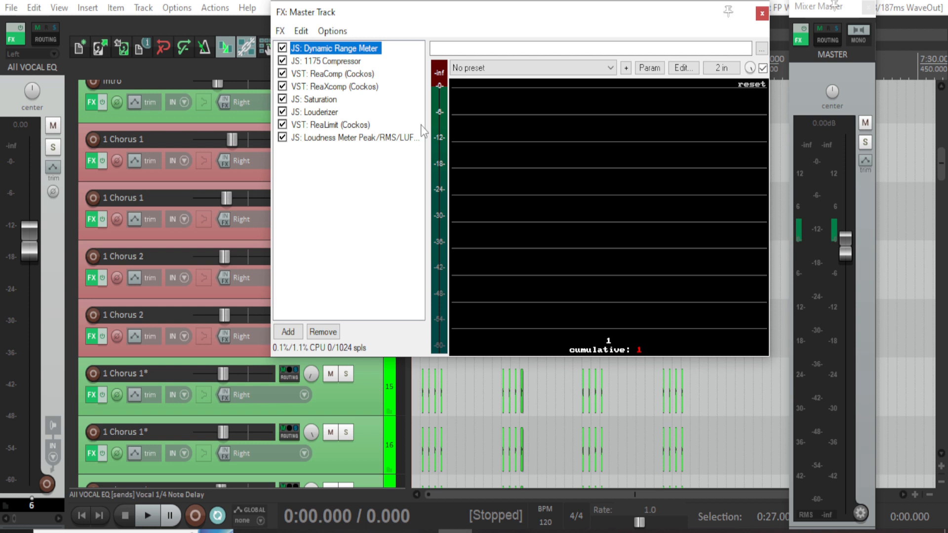
key(space)
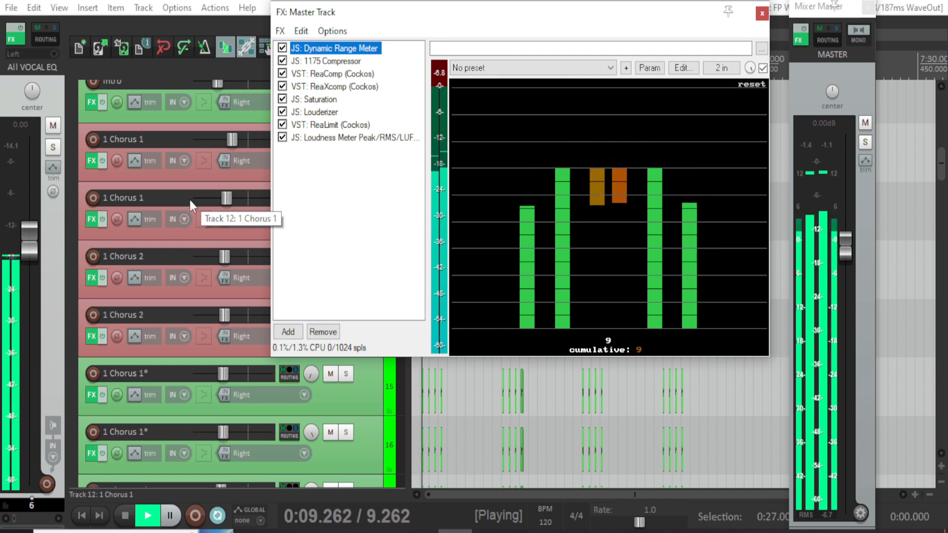
key(space)
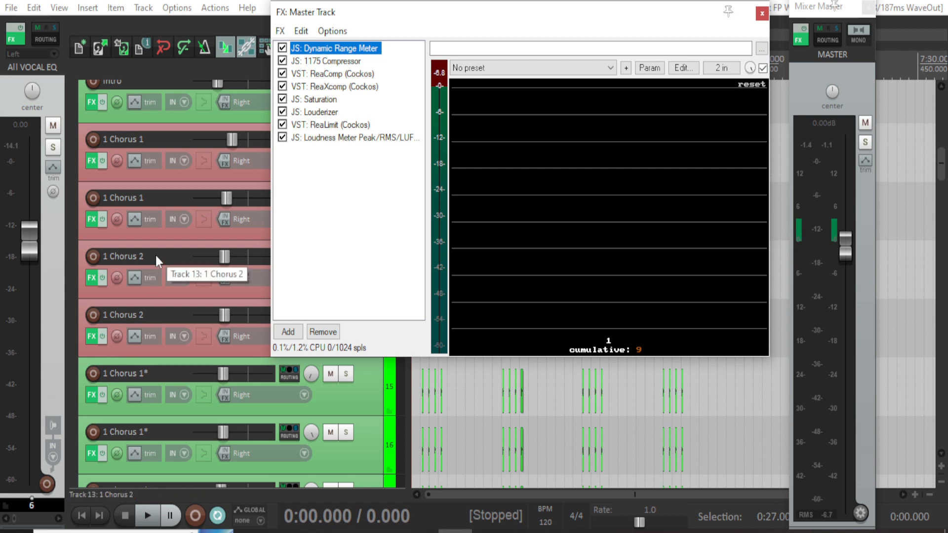
Show the JS: 1175 Compressor in the master chain and play the song to watch its gain reduction.
scroll(129, 349, down, 7)
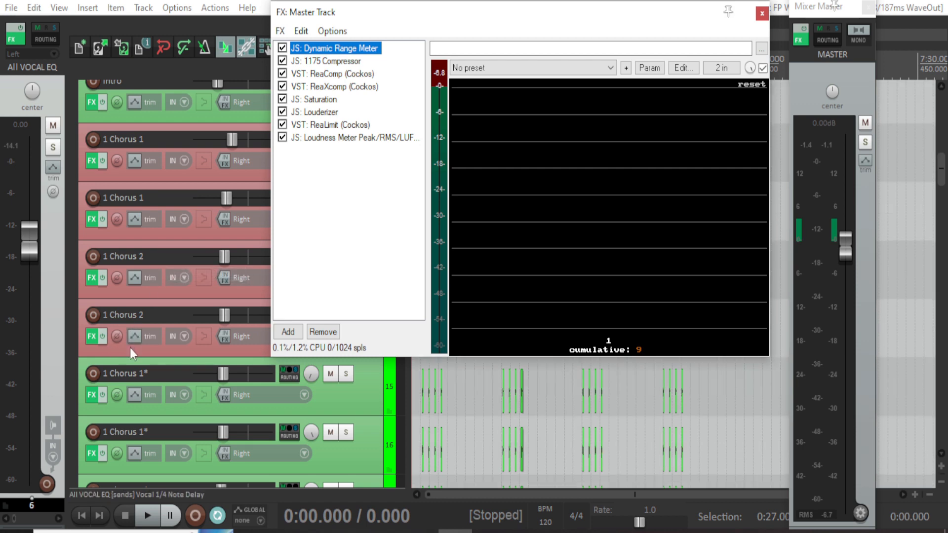
scroll(129, 349, down, 4)
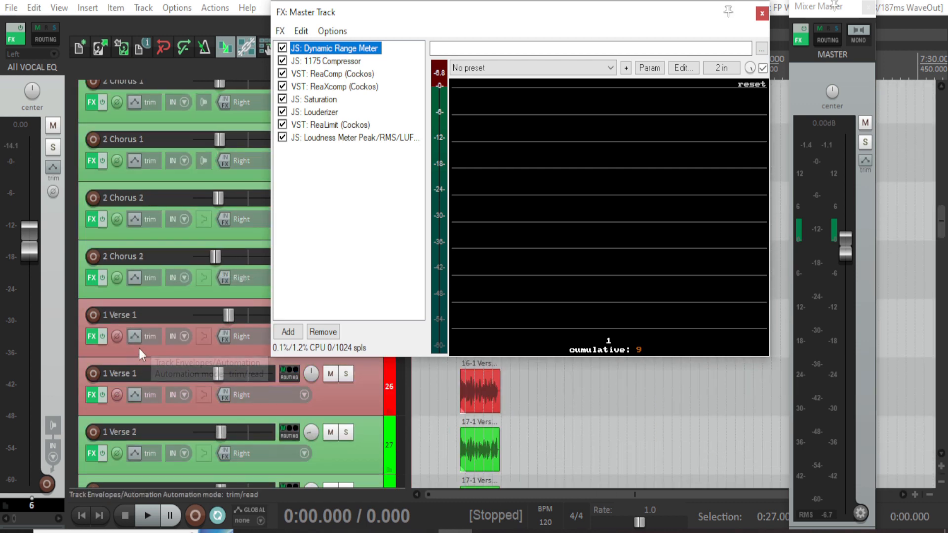
click(335, 62)
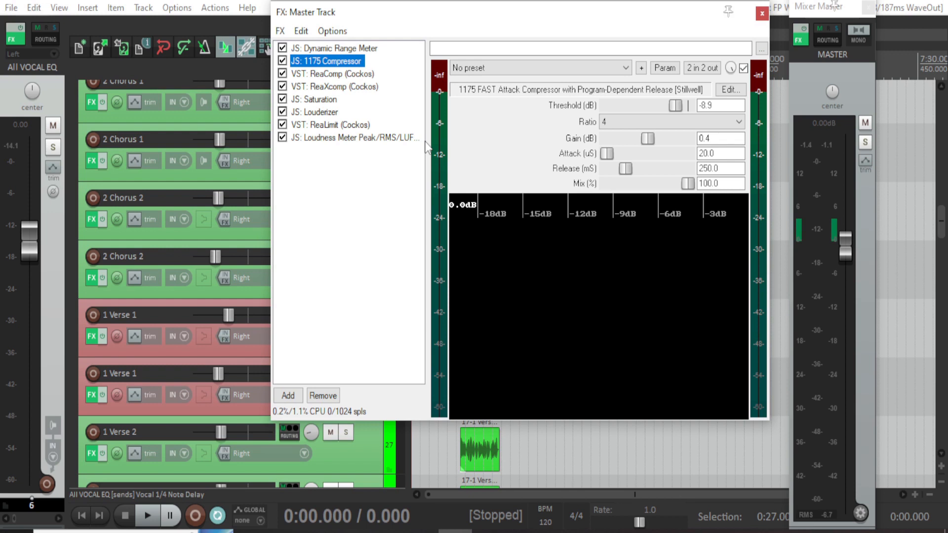
key(space)
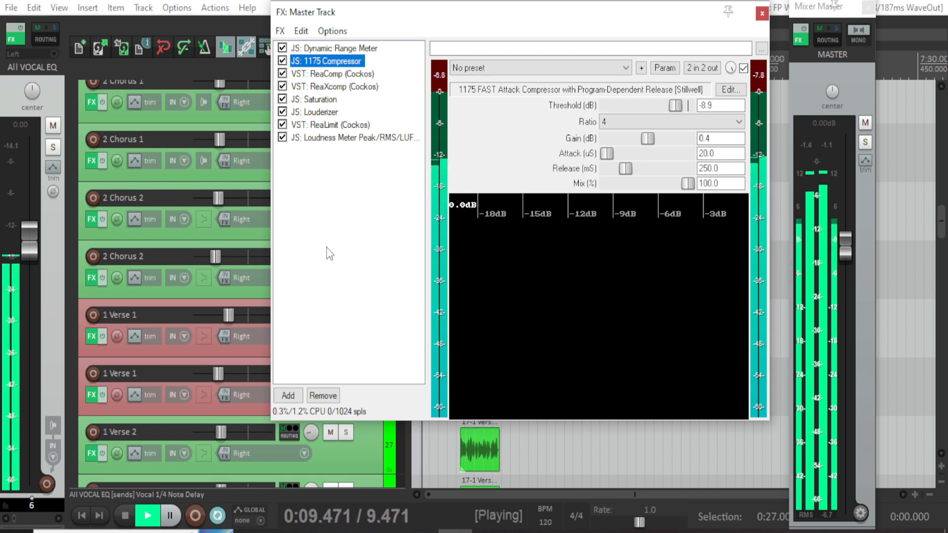
key(space)
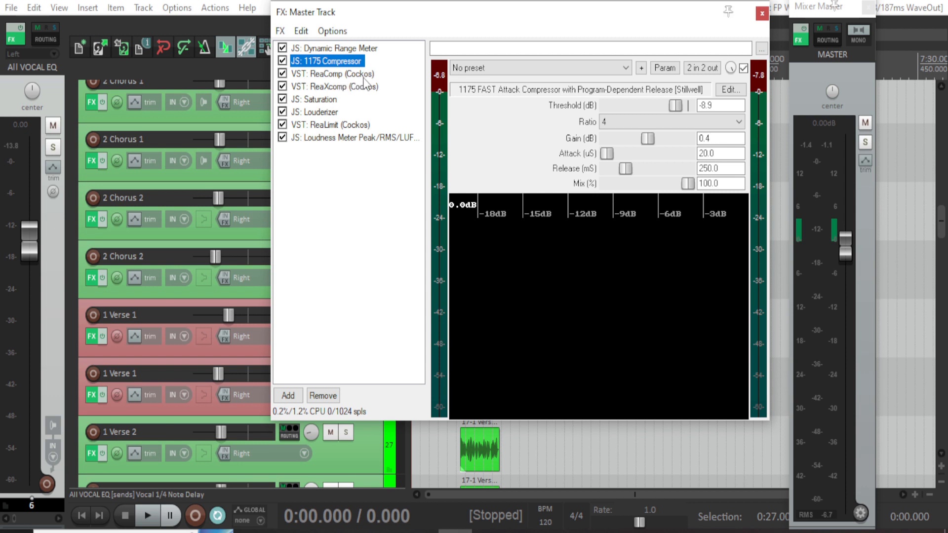
Show ReaComp's settings in the master chain and play the song to watch its compression.
click(364, 74)
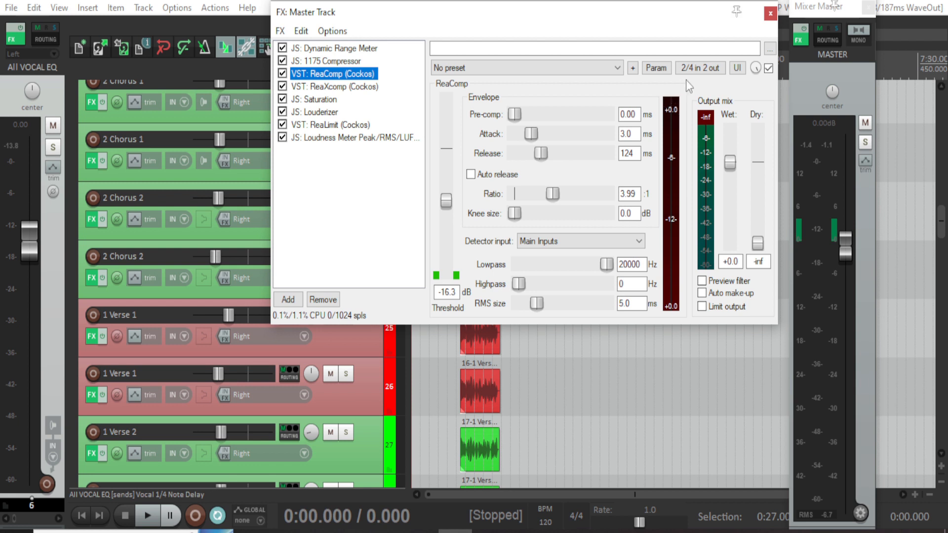
key(space)
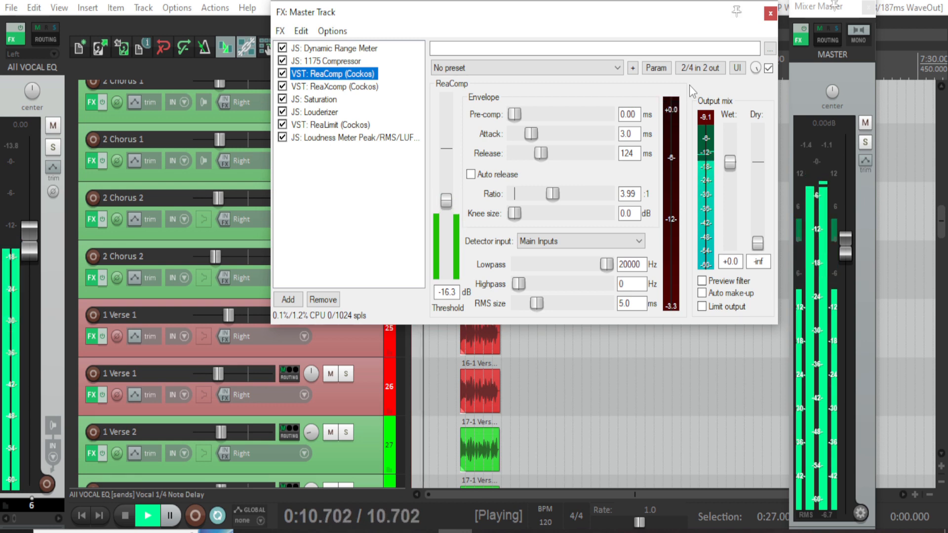
key(space)
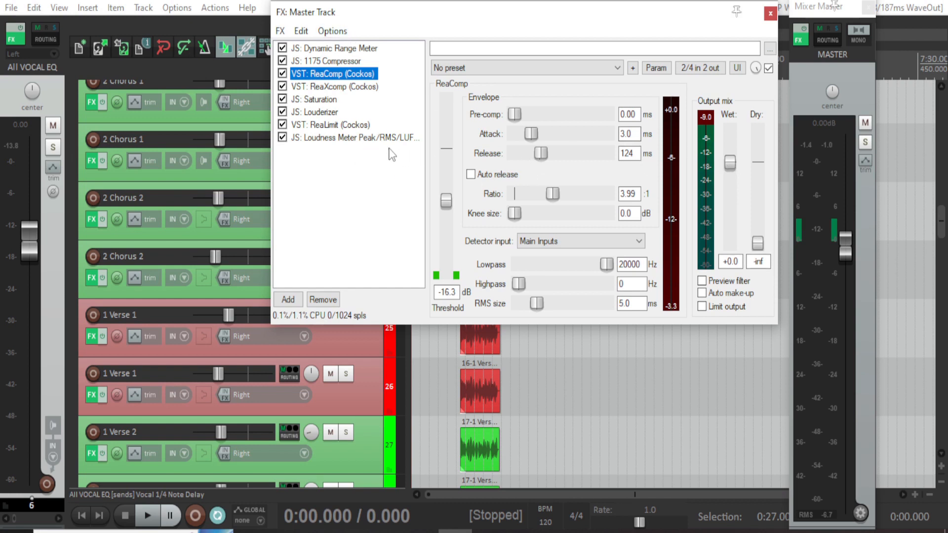
Review the settings of ReaXcomp's three bands on the master and play the song to watch its metering.
click(363, 87)
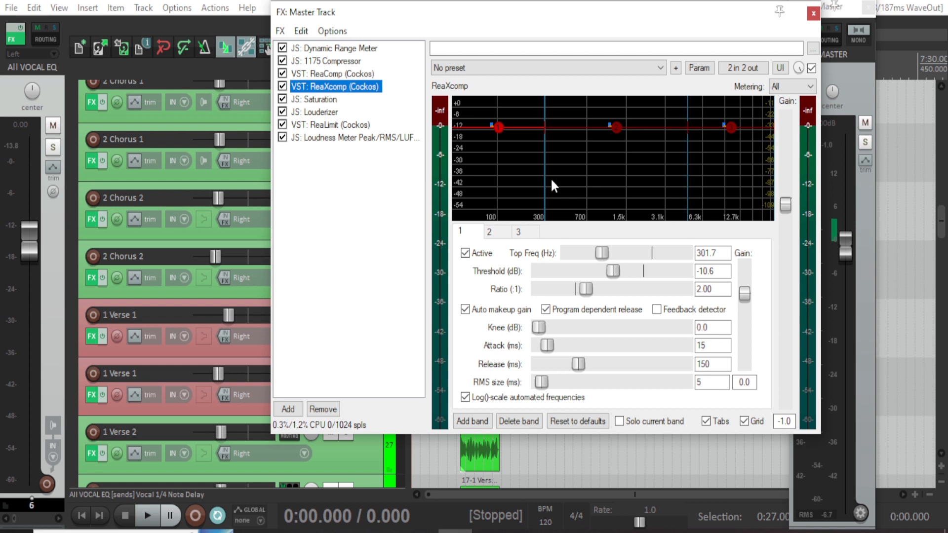
click(490, 231)
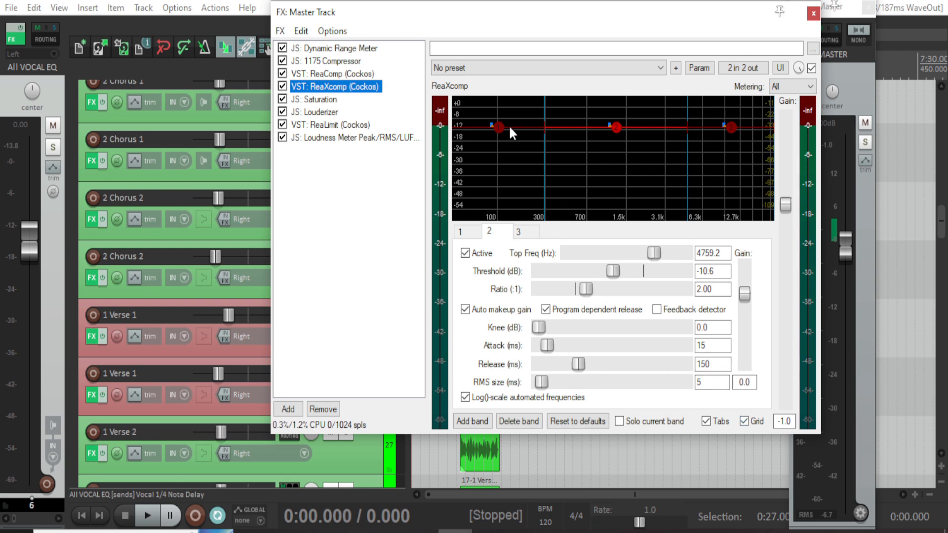
click(520, 235)
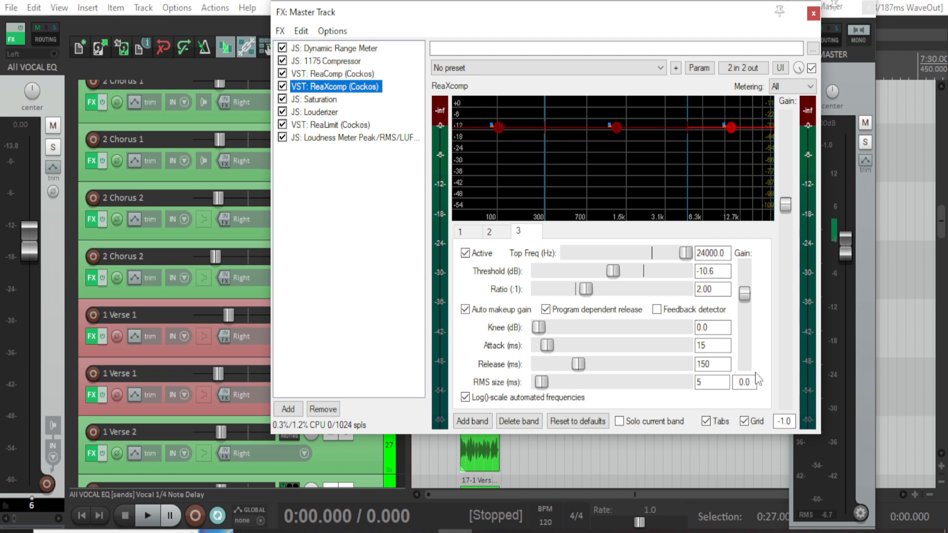
click(495, 233)
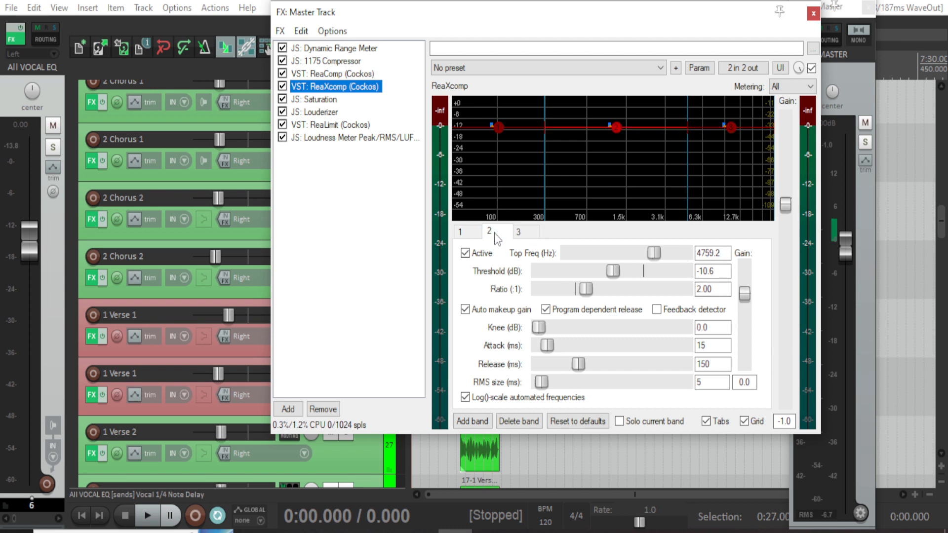
click(463, 236)
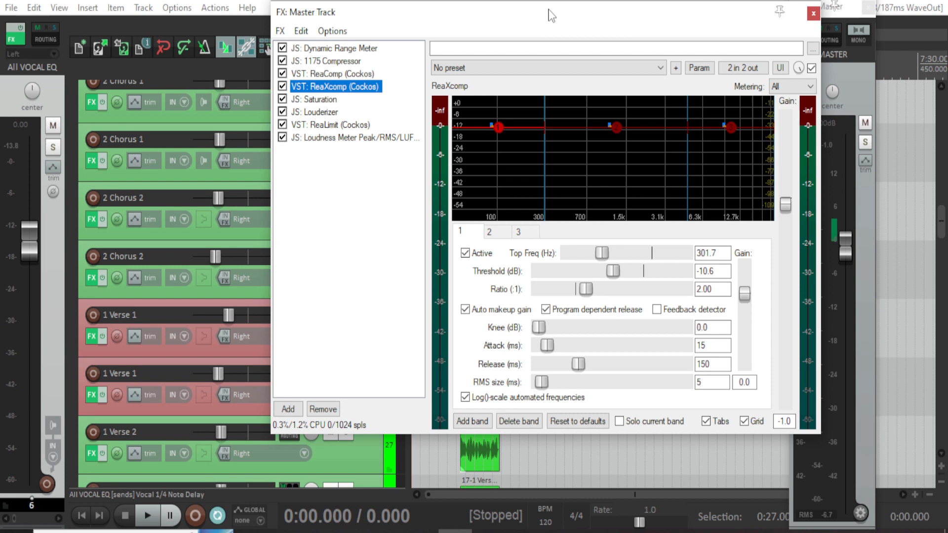
key(space)
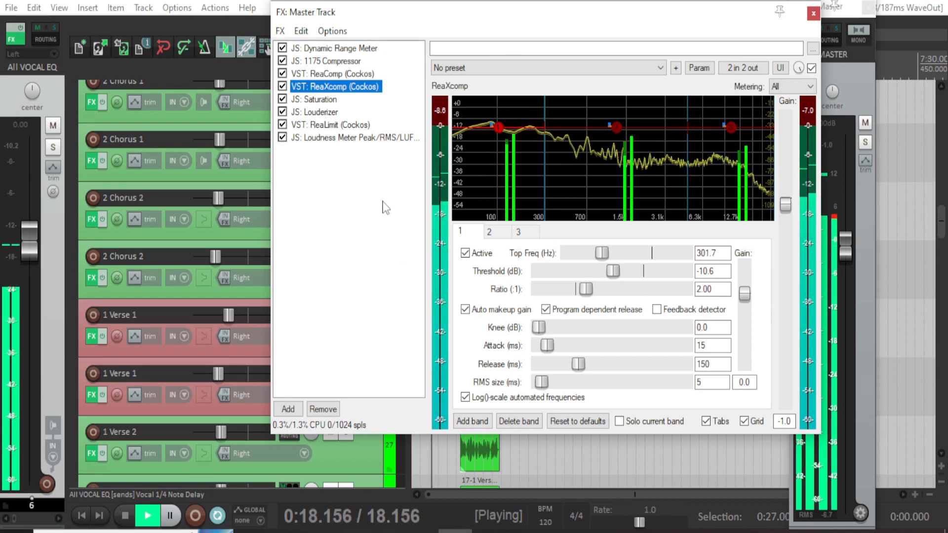
key(space)
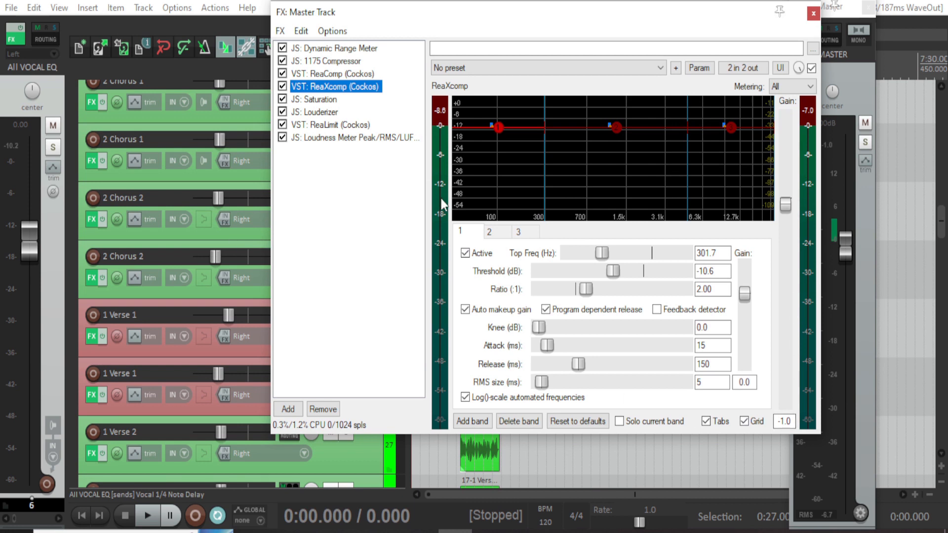
Show the JS: Saturation effect and look it up among all addable plugins with the filter "sa", adding nothing.
click(313, 101)
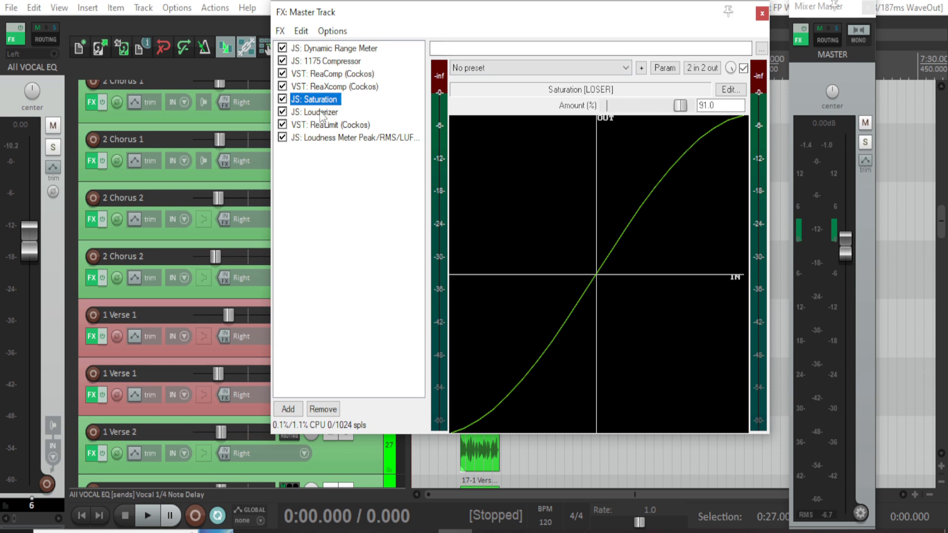
click(280, 31)
click(280, 30)
click(300, 30)
mouse_move(308, 48)
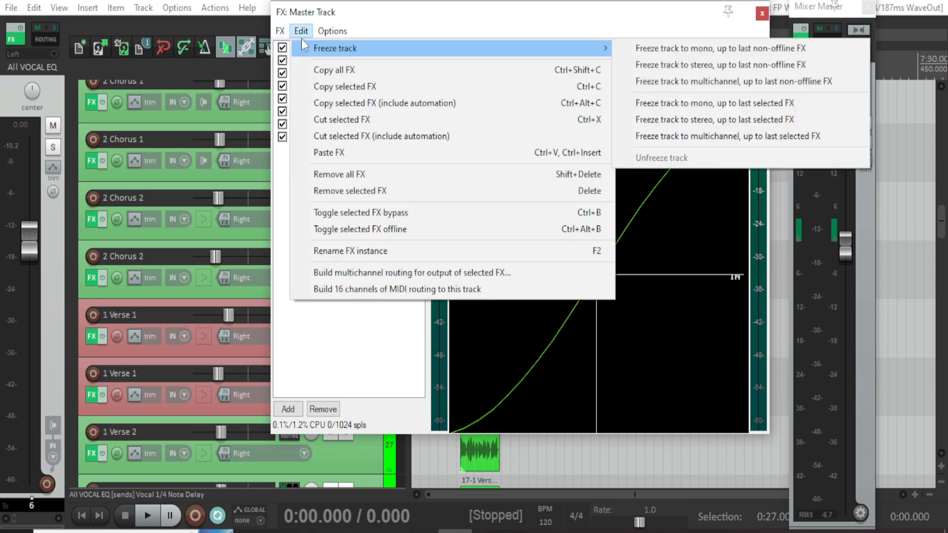
click(280, 30)
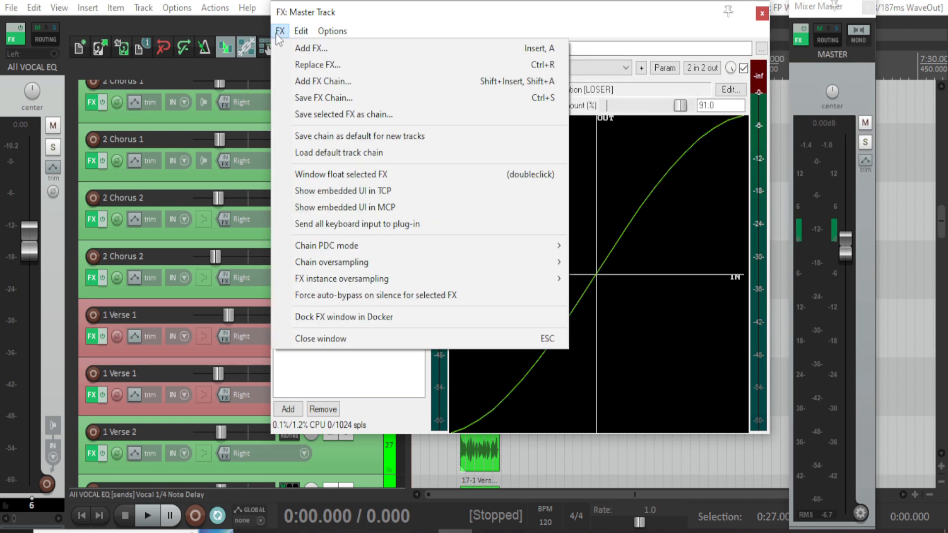
click(316, 48)
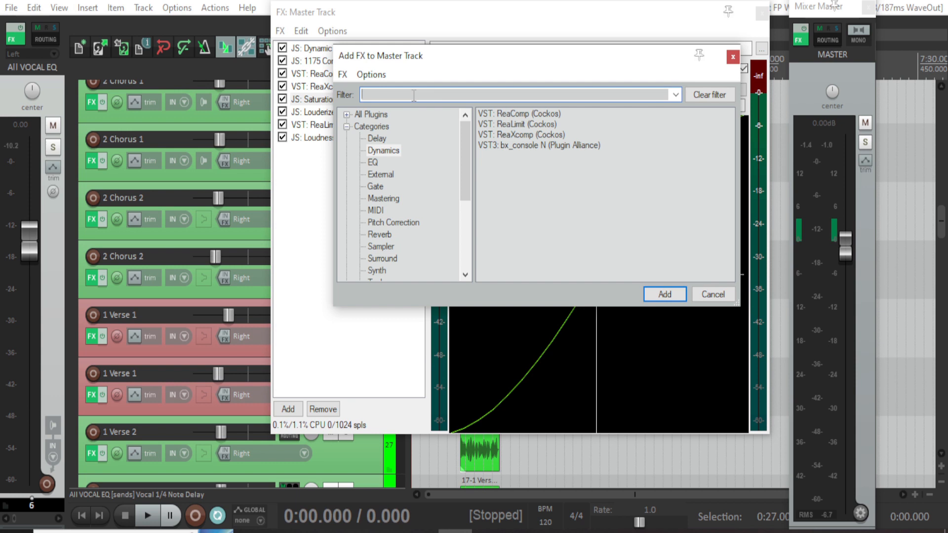
text(sa)
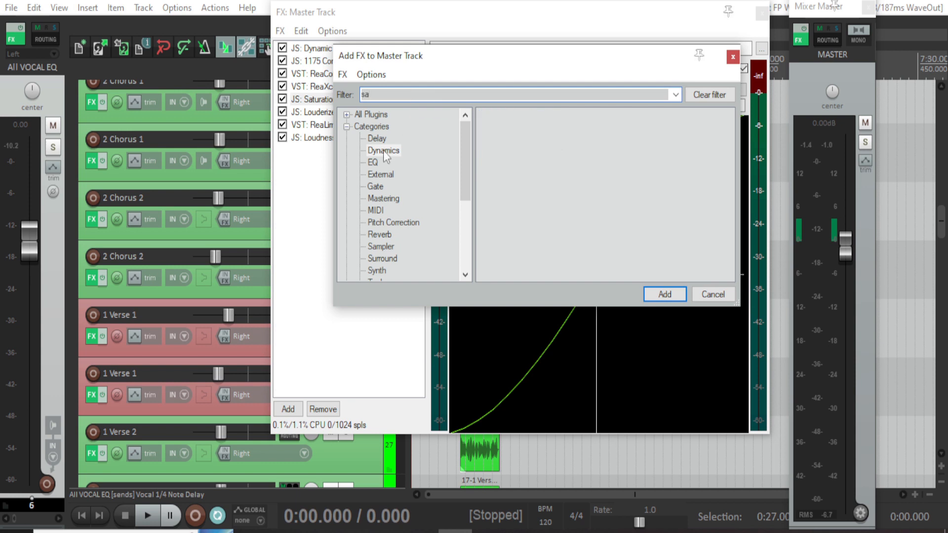
click(373, 115)
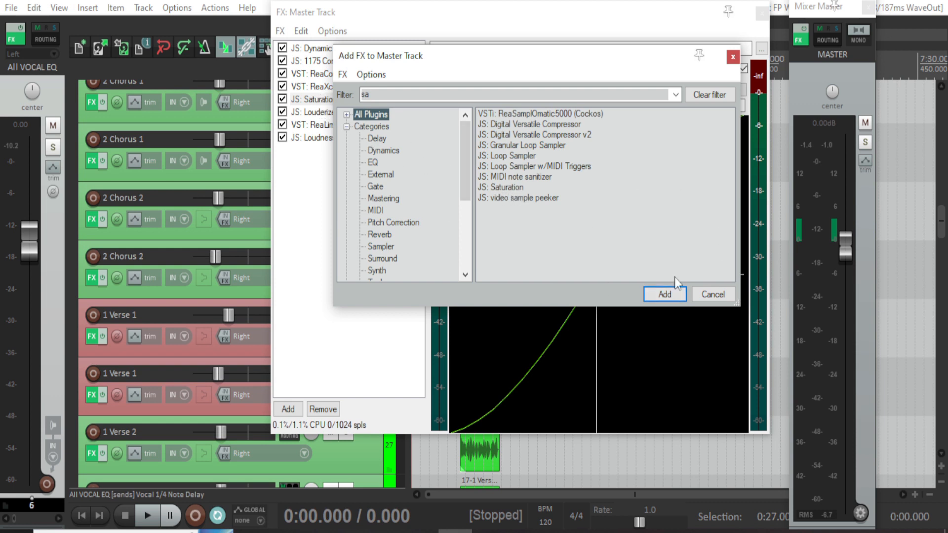
click(721, 295)
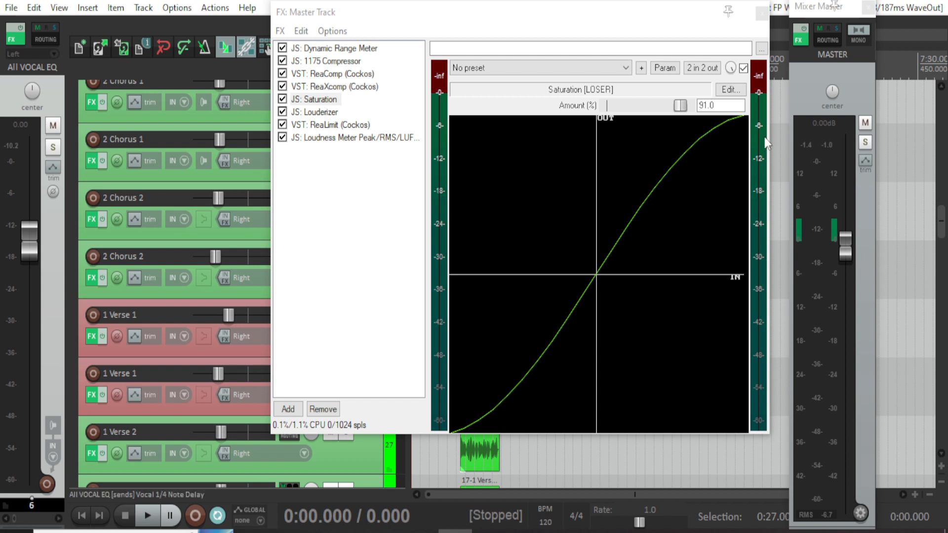
Play the song with the Saturation effect shown to compare its input and output levels.
mouse_move(218, 205)
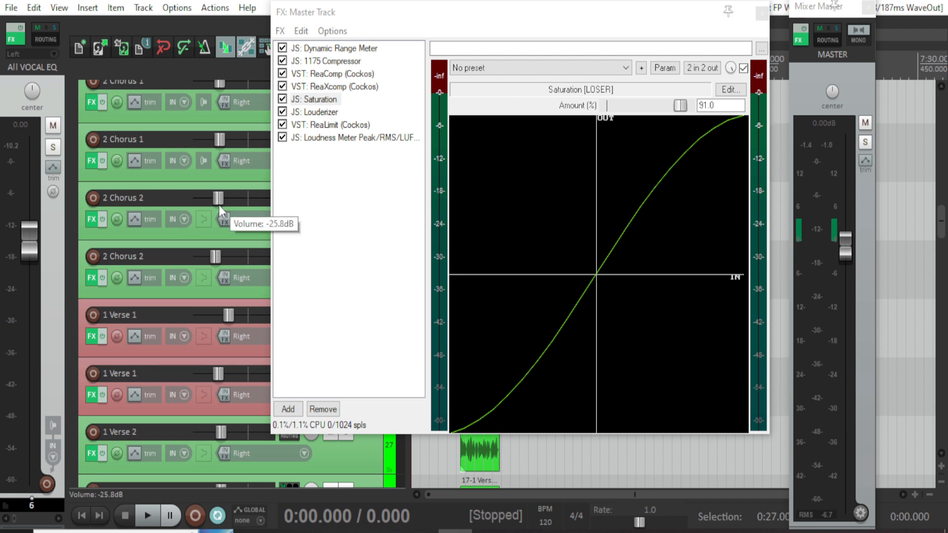
key(space)
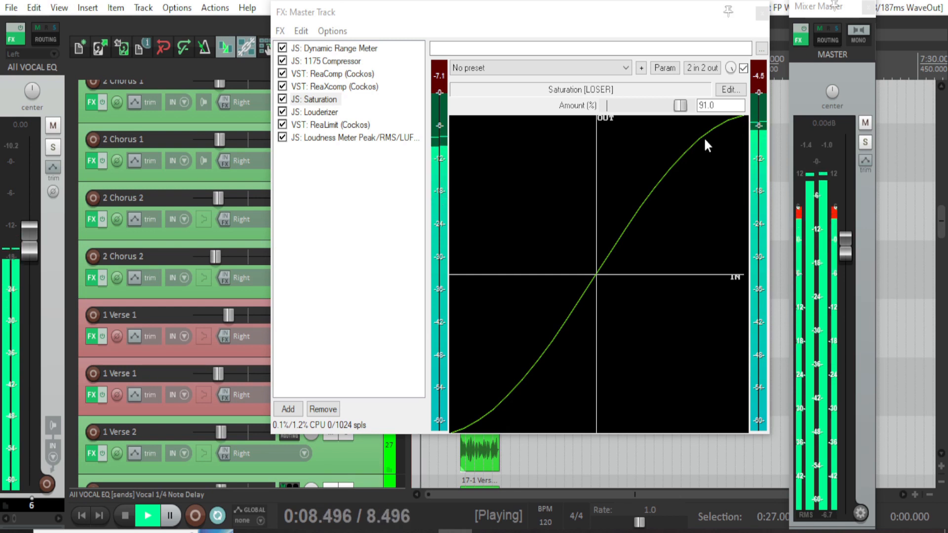
key(space)
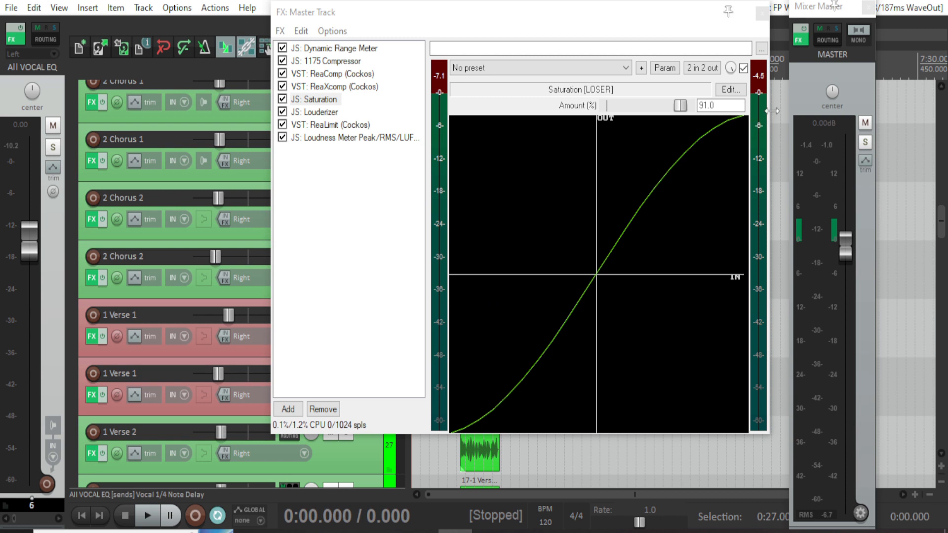
Show the JS: Louderizer's mix and drive settings and play the song to watch its levels.
click(323, 113)
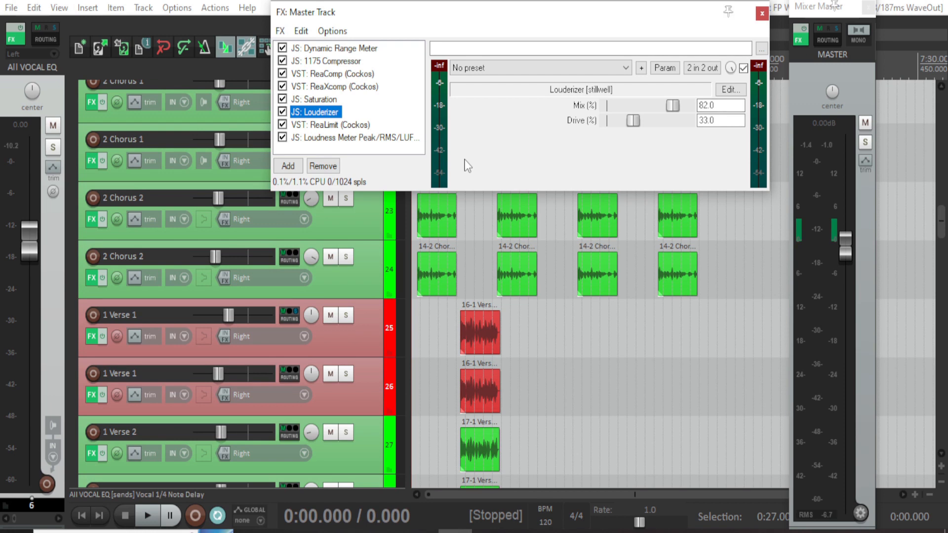
key(space)
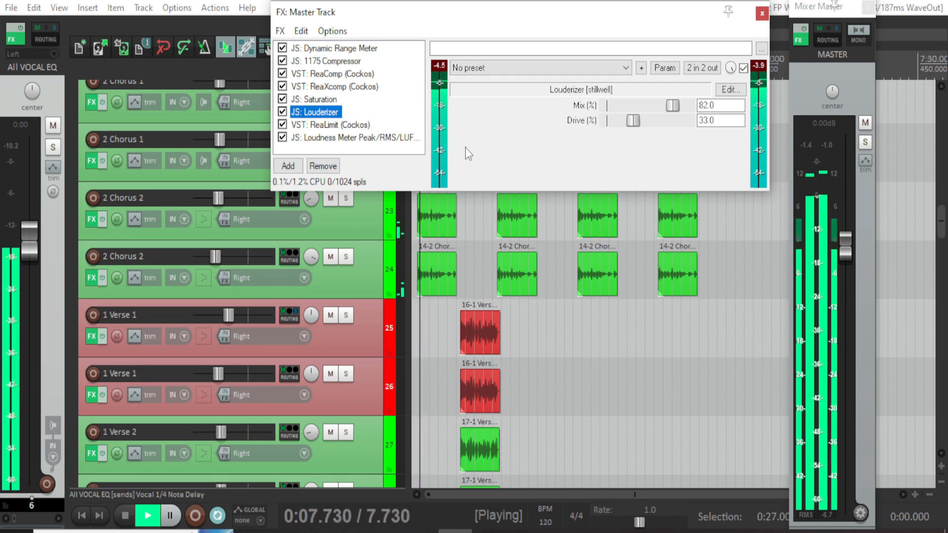
key(space)
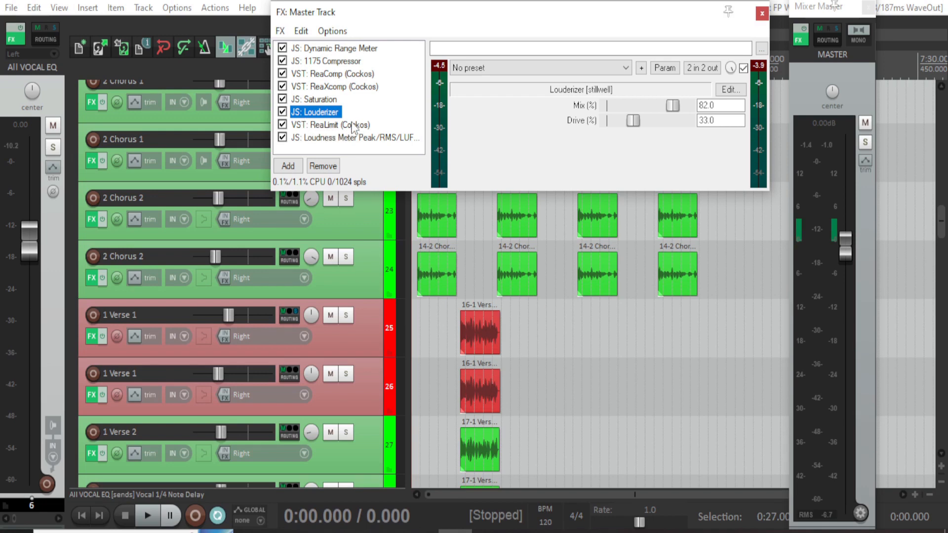
Show ReaLimit's threshold and brickwall ceiling settings on the master and play the song to watch its limiting.
click(329, 125)
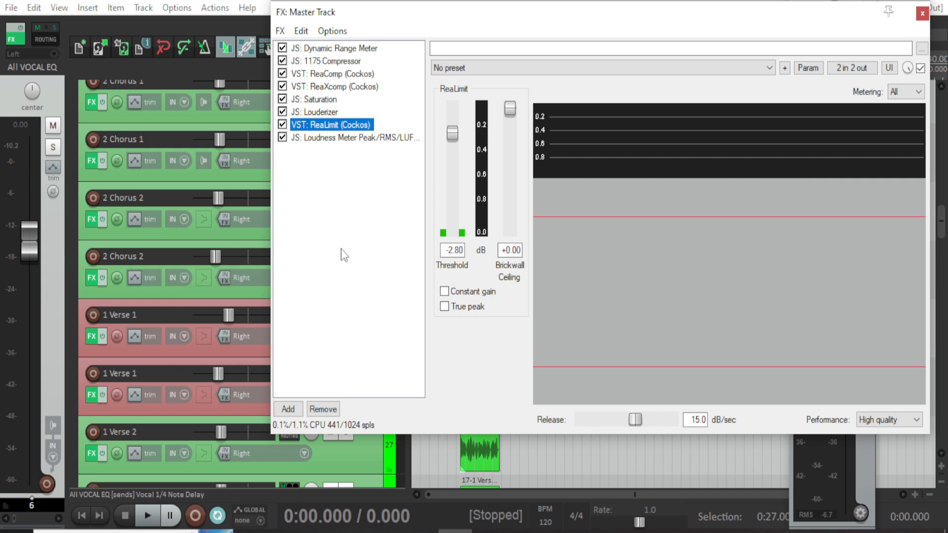
key(space)
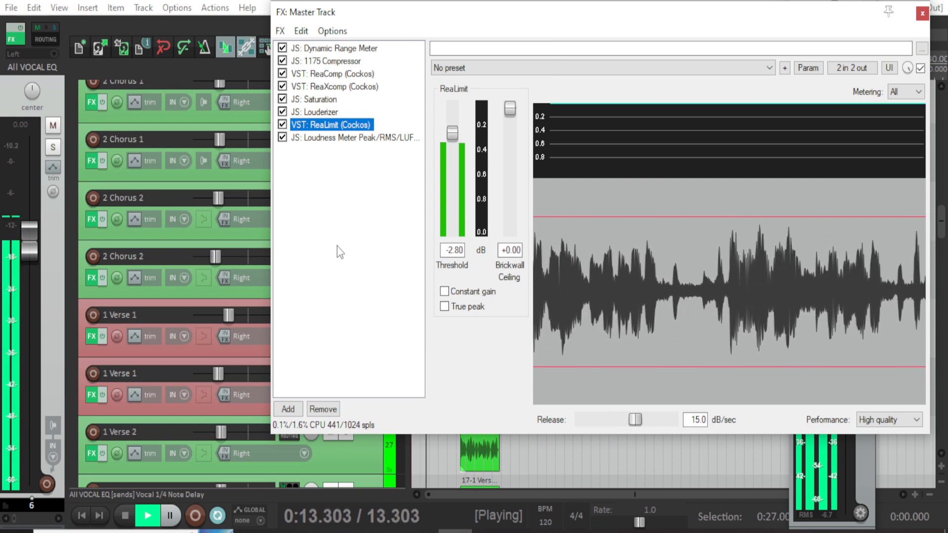
key(space)
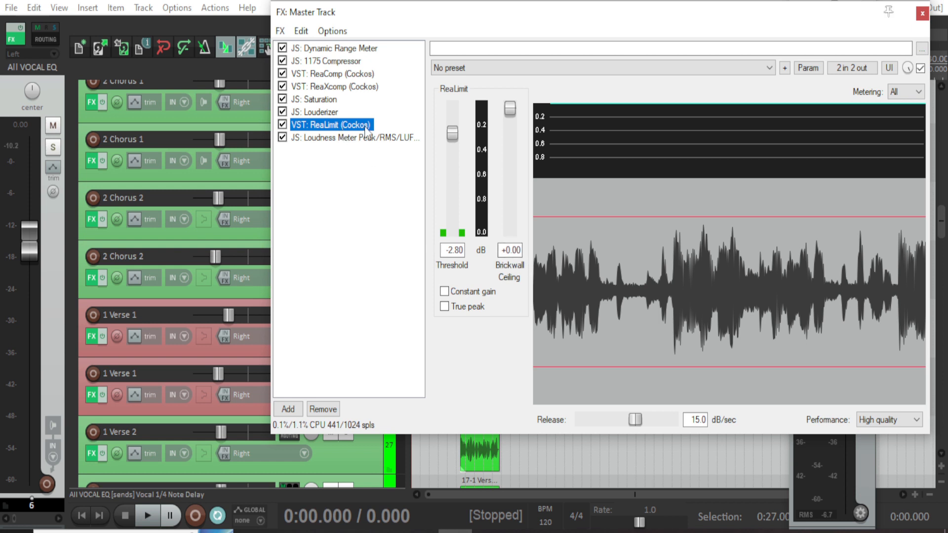
Show the JS: Loudness Meter Peak/RMS/LUFS on the master and play the song to watch its loudness readings.
click(340, 139)
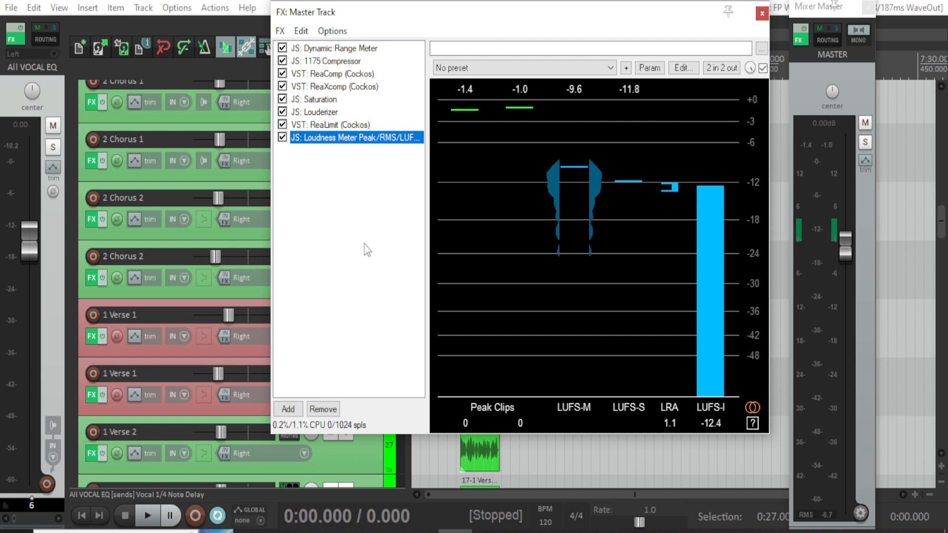
key(space)
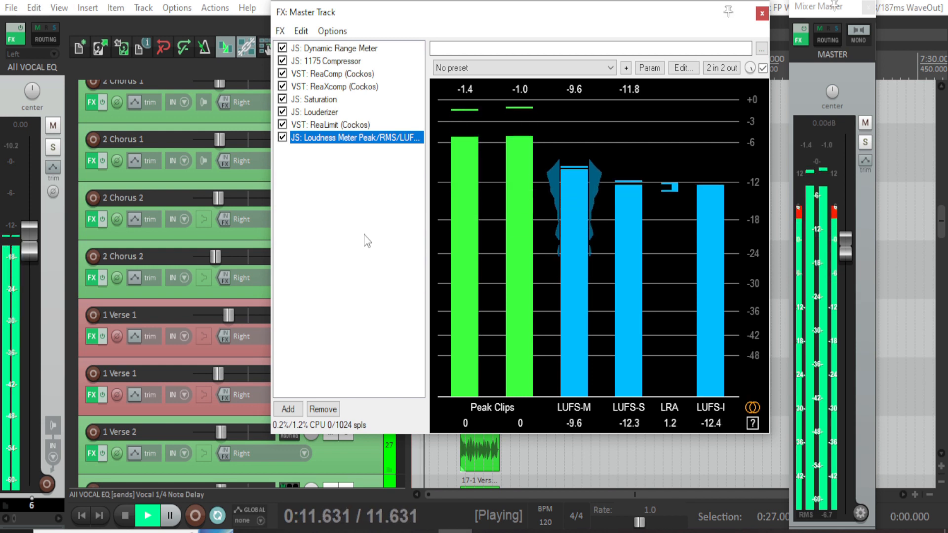
key(space)
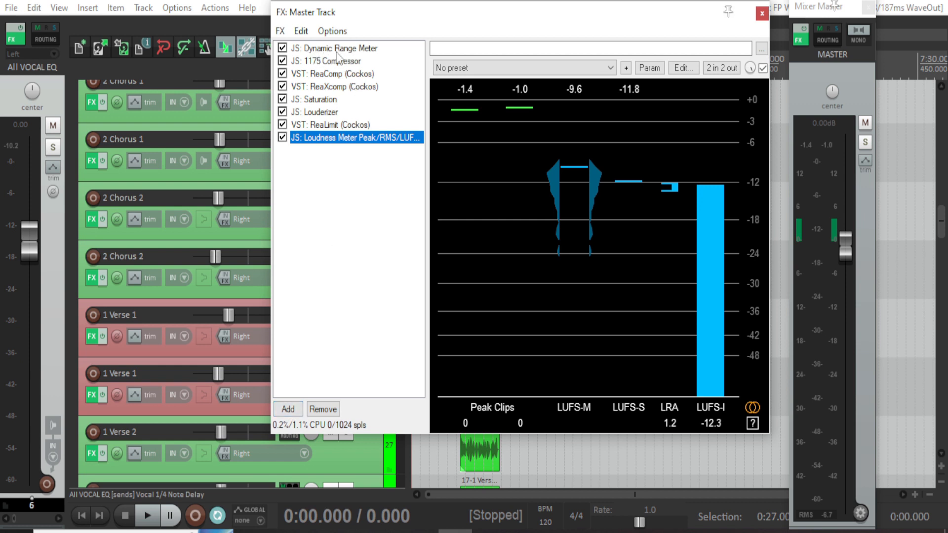
Find JS: Dynamic Range Meter with the filter "dy" and add a second instance at the end of the master effects chain.
click(280, 31)
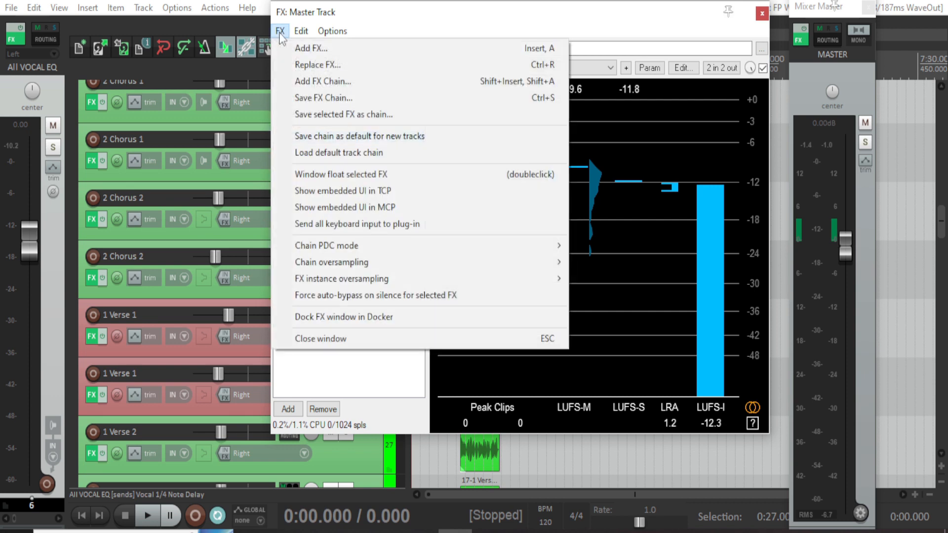
click(335, 49)
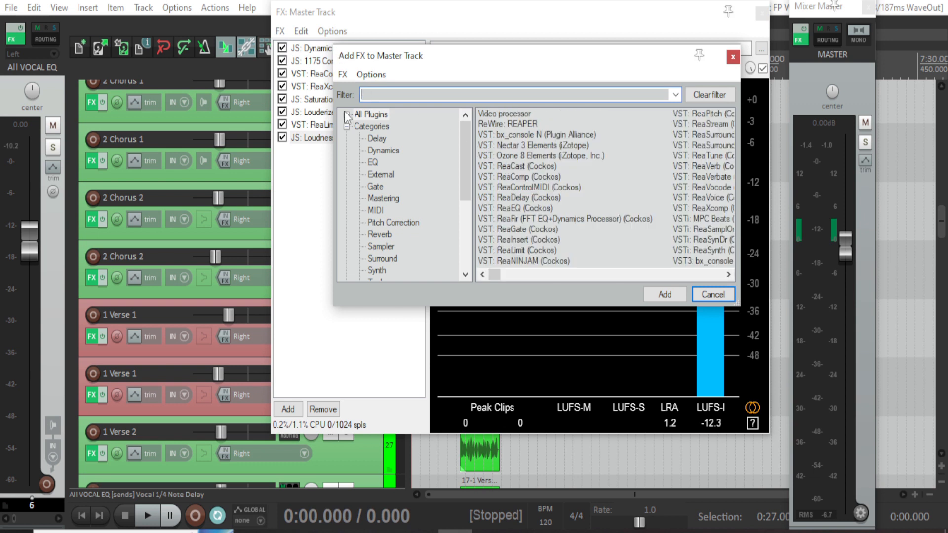
text(dy)
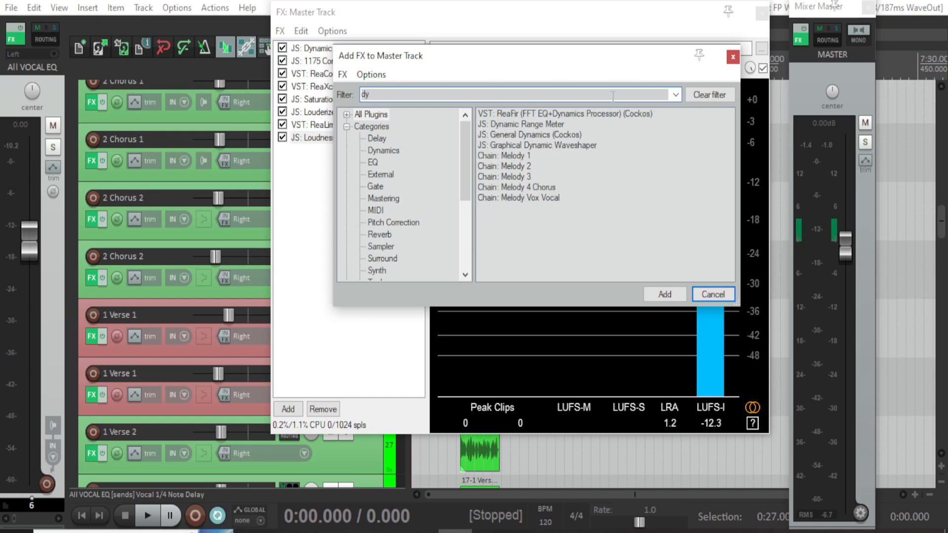
double_click(547, 123)
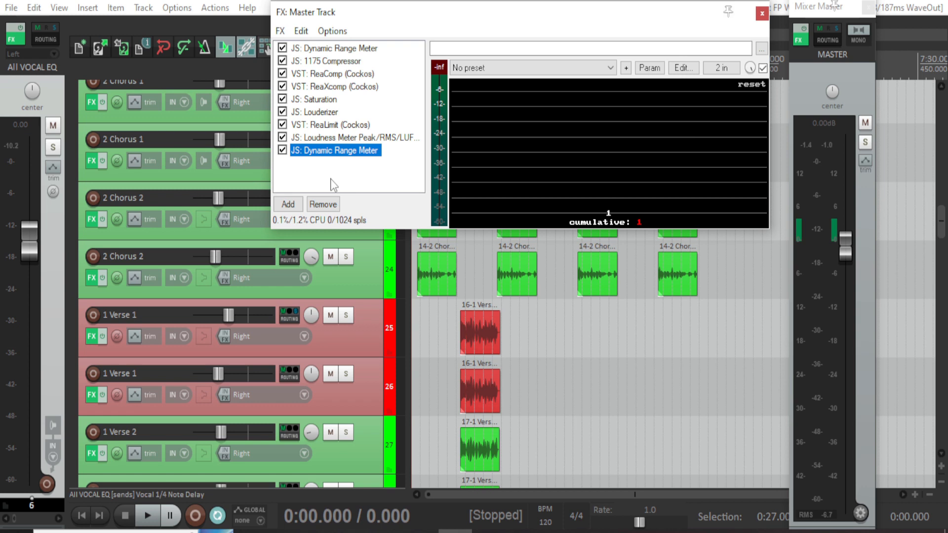
Play the song with the last and the first Dynamic Range Meter shown in turn to compare dynamic range across the chain.
key(space)
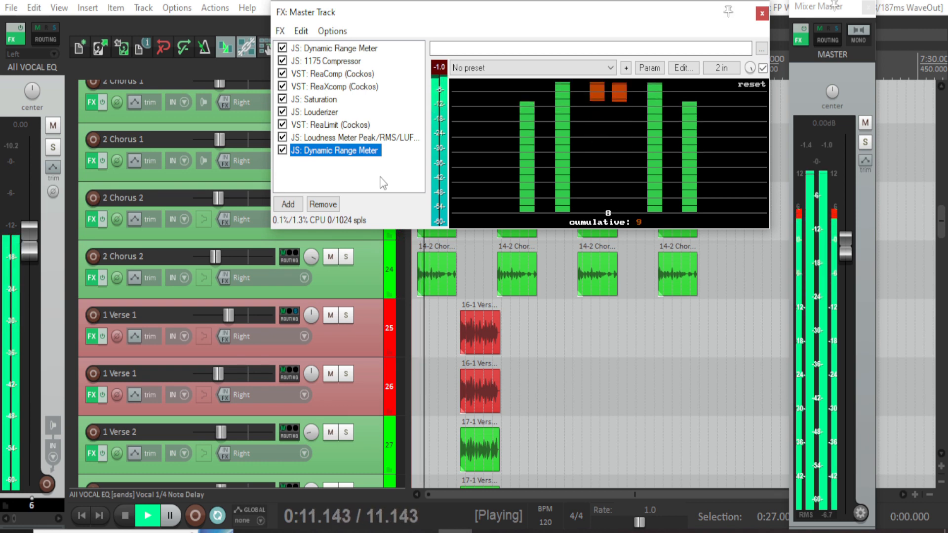
key(space)
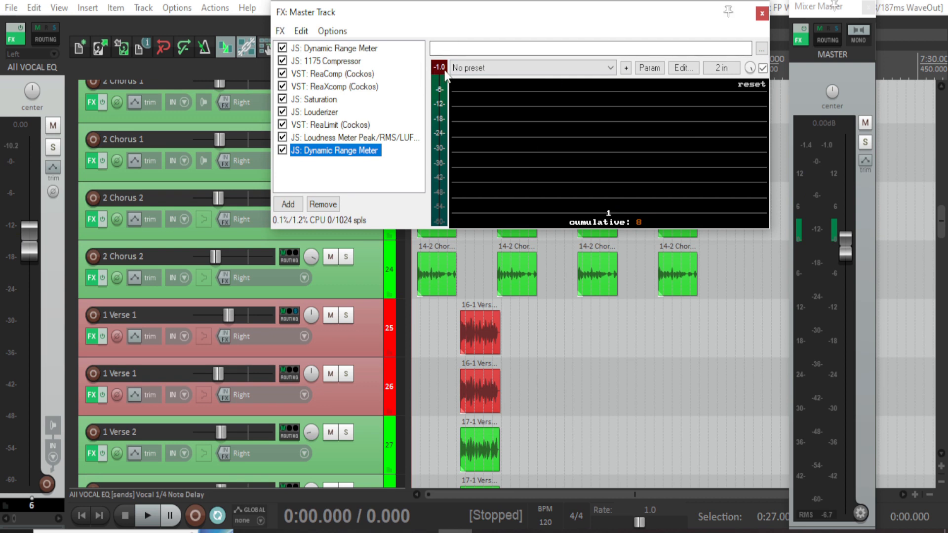
click(354, 48)
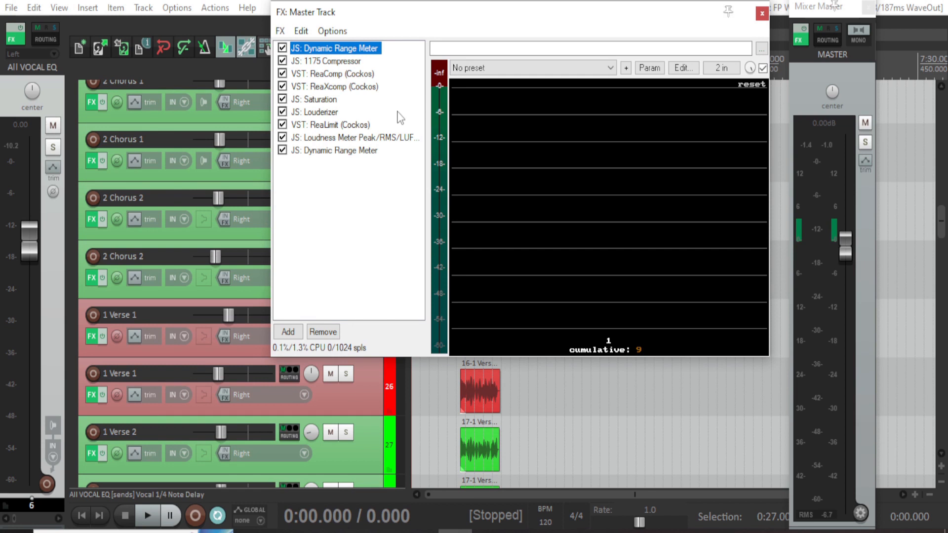
key(space)
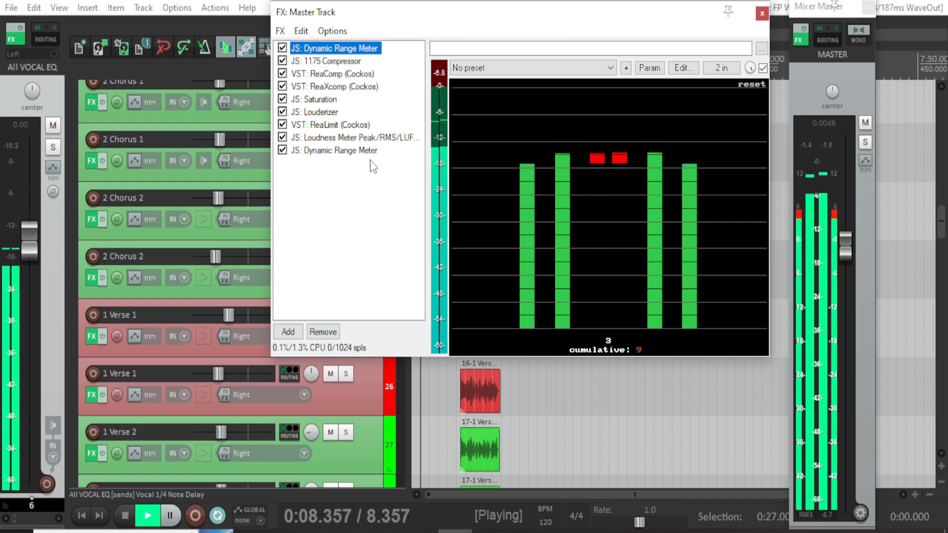
key(space)
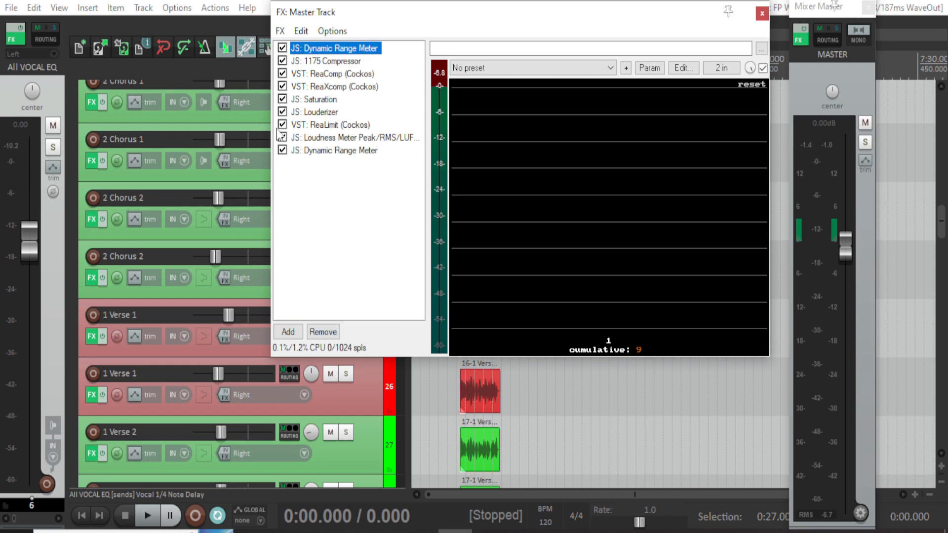
click(329, 150)
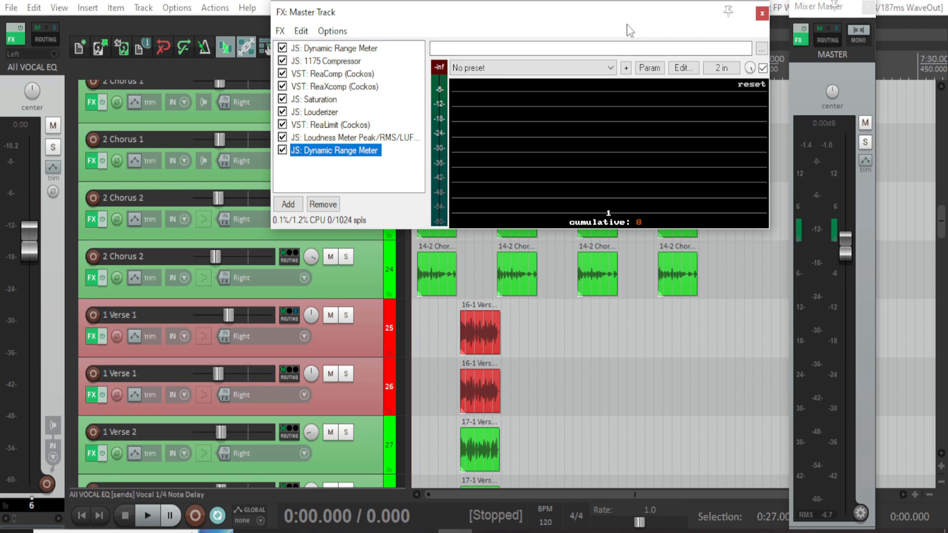
Play the song with the master effects chain bypassed, and again with it enabled, to compare the levels.
click(804, 29)
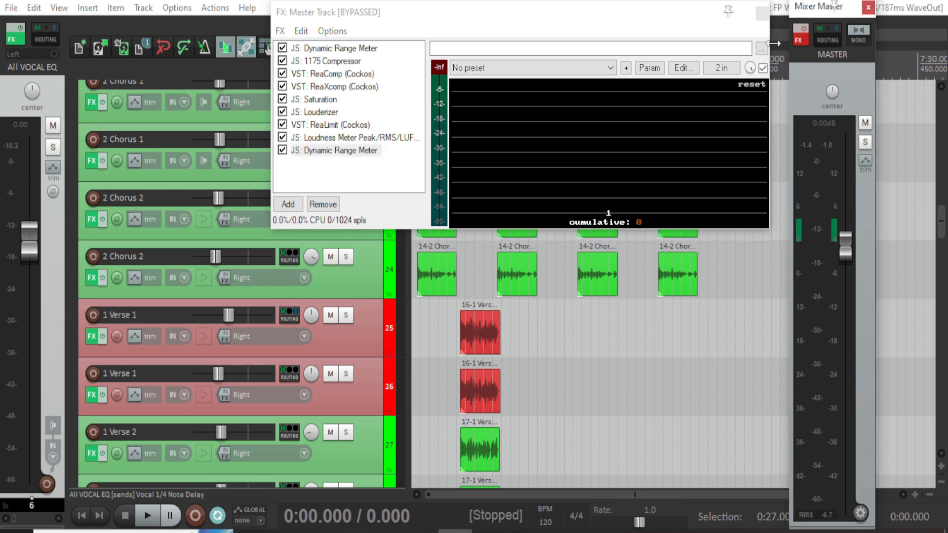
key(space)
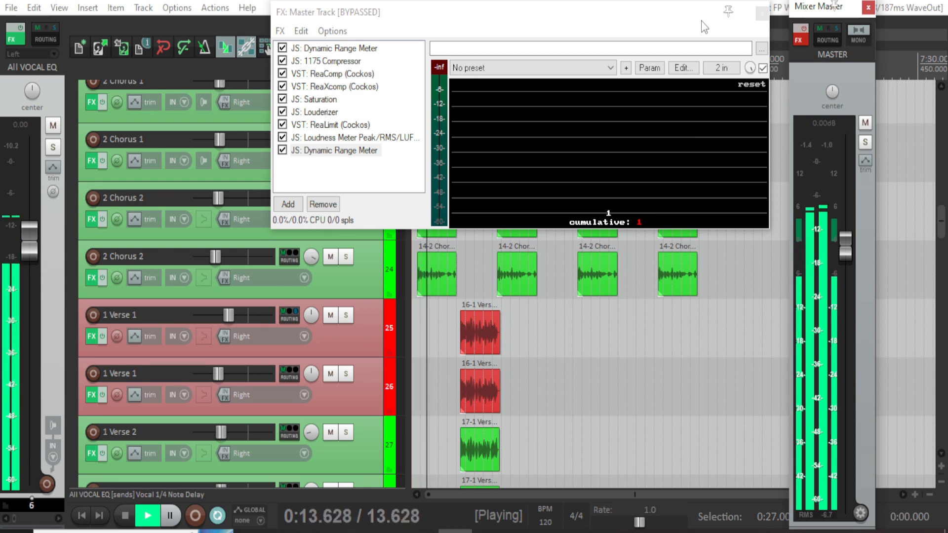
key(space)
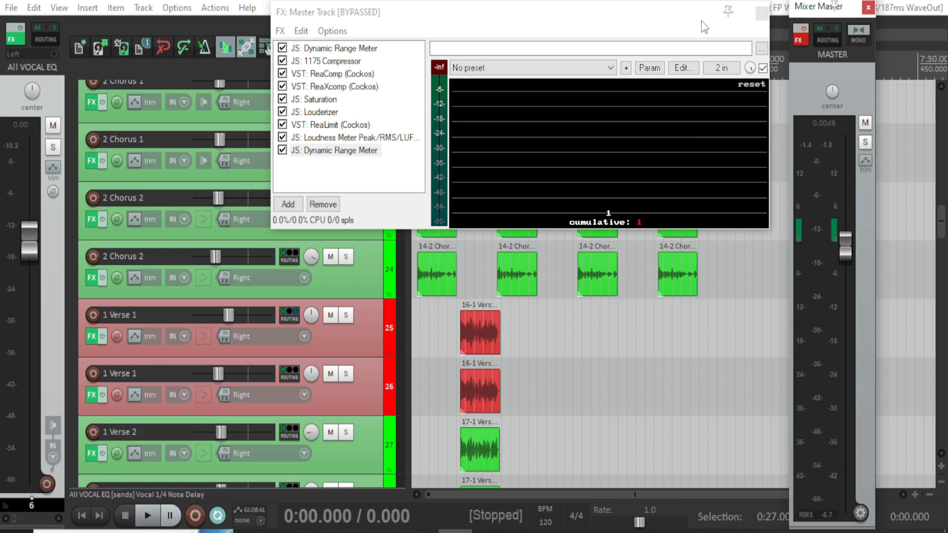
click(801, 33)
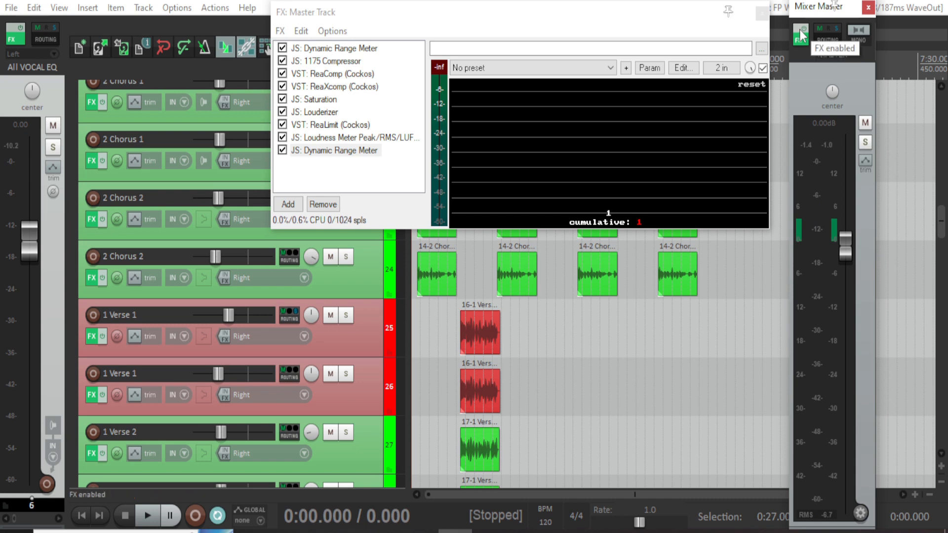
key(space)
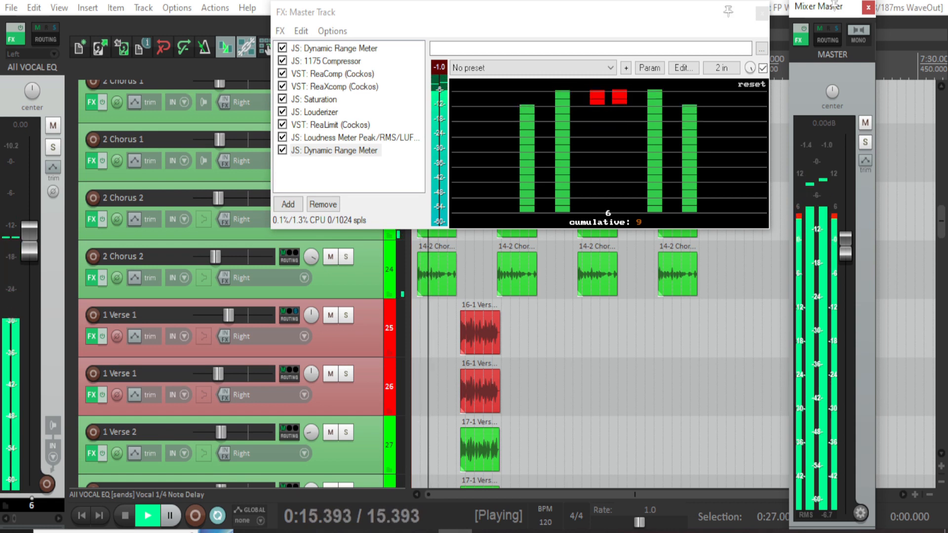
key(space)
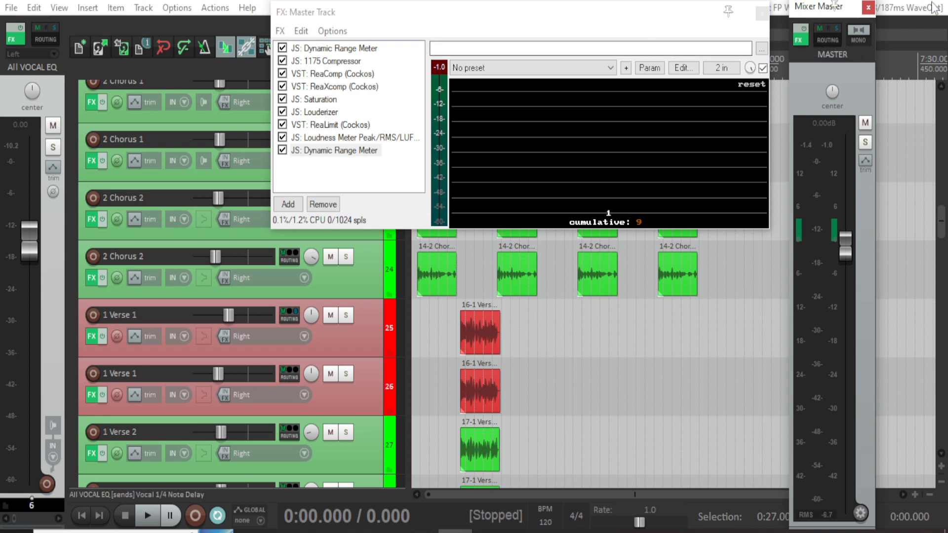
Close the master effects window and look at which effects are on the All VOCAL EQ track.
click(803, 41)
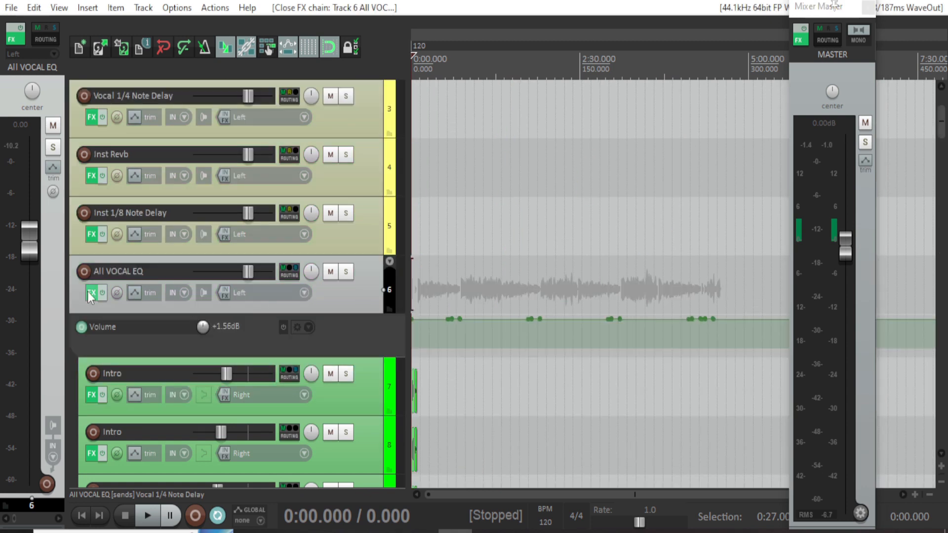
right_click(91, 295)
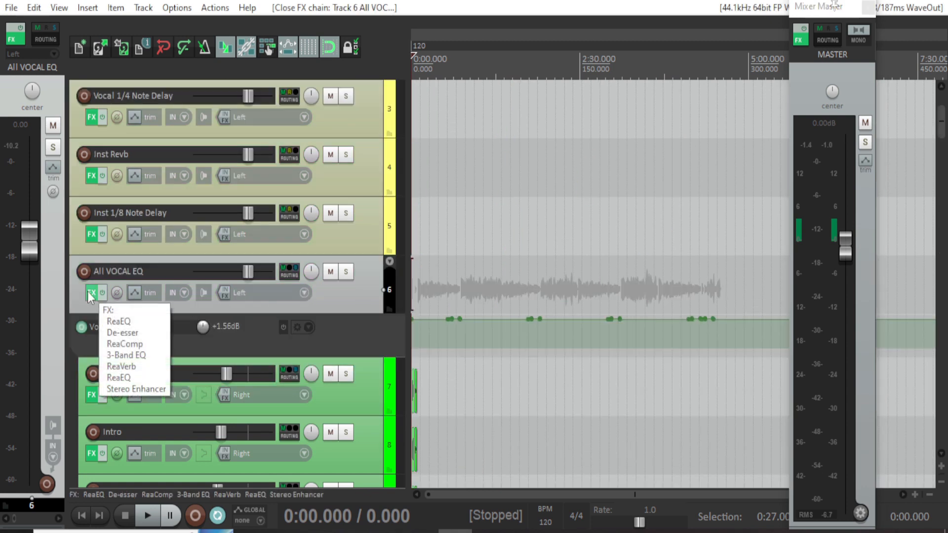
click(319, 294)
right_click(102, 298)
click(266, 289)
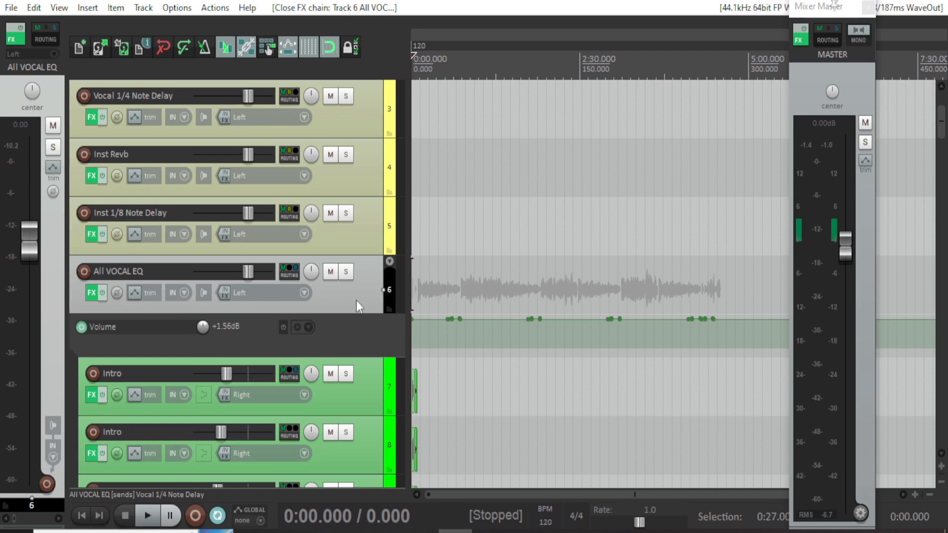
Look through the vocal tracks inside the All VOCAL EQ folder, from the intro to the outro, and return to the folder track.
scroll(330, 423, down, 4)
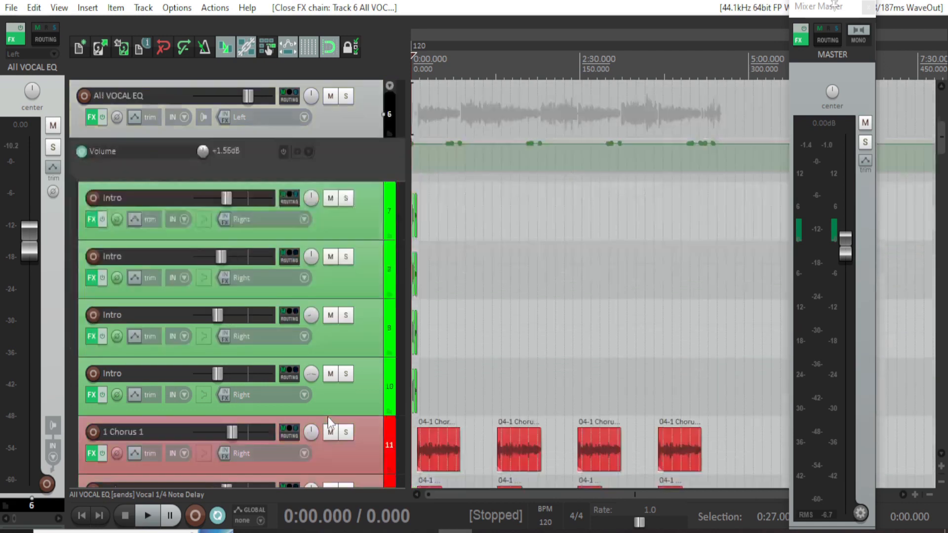
scroll(330, 422, down, 20)
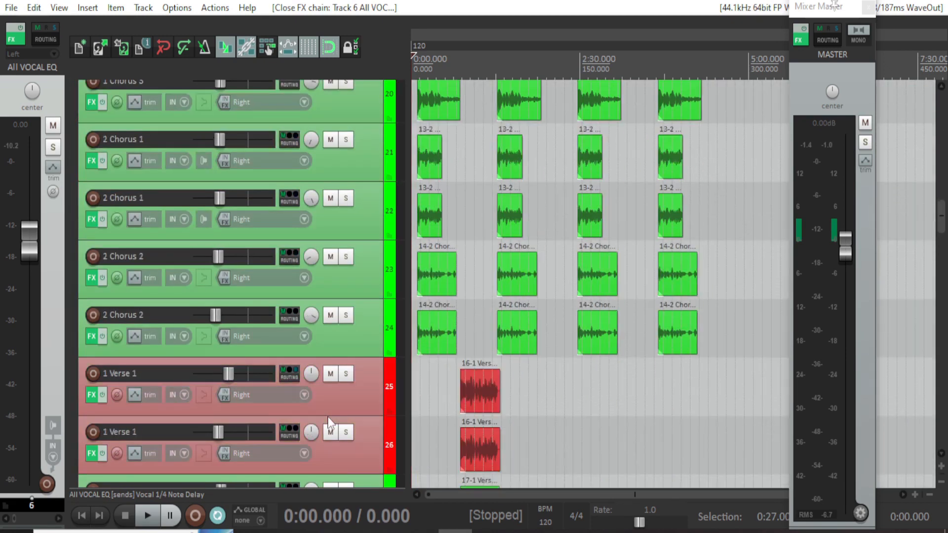
scroll(330, 422, down, 19)
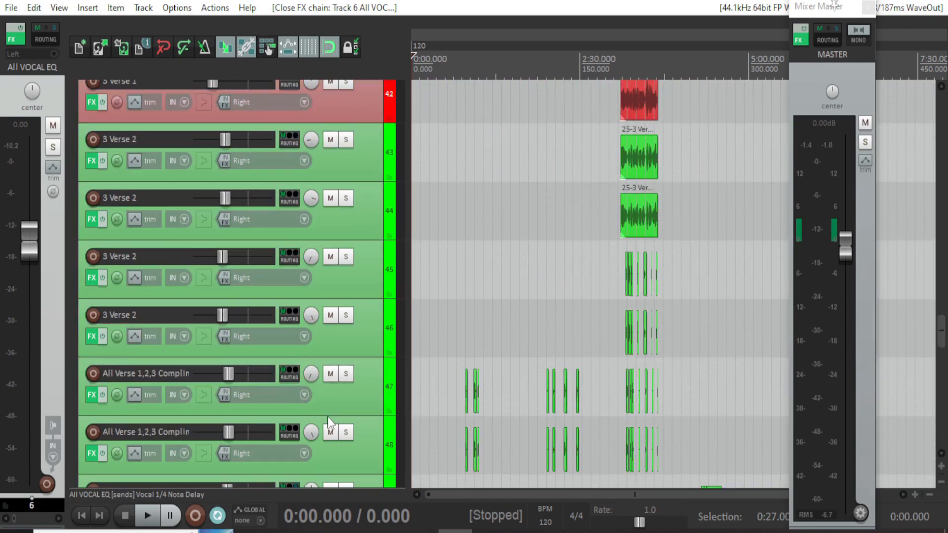
scroll(330, 422, down, 6)
scroll(223, 377, up, 3)
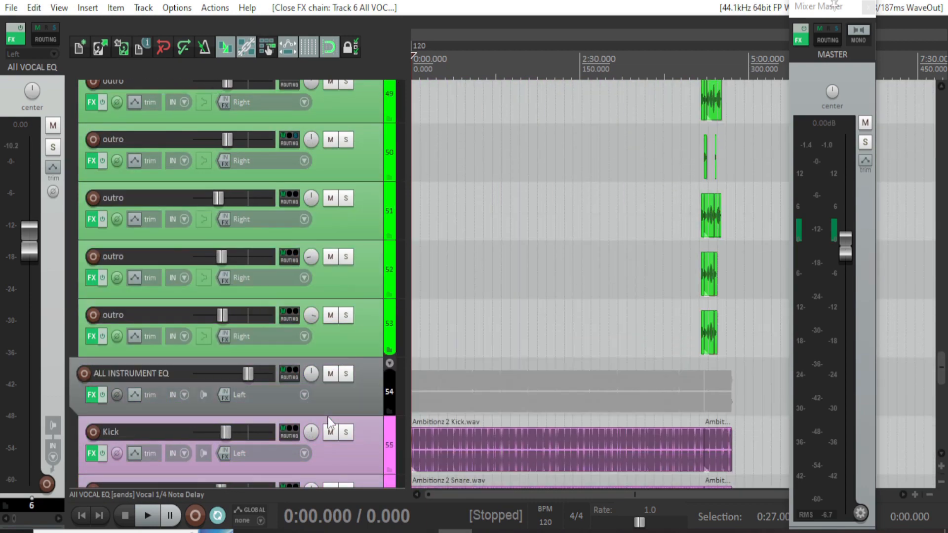
scroll(298, 315, up, 20)
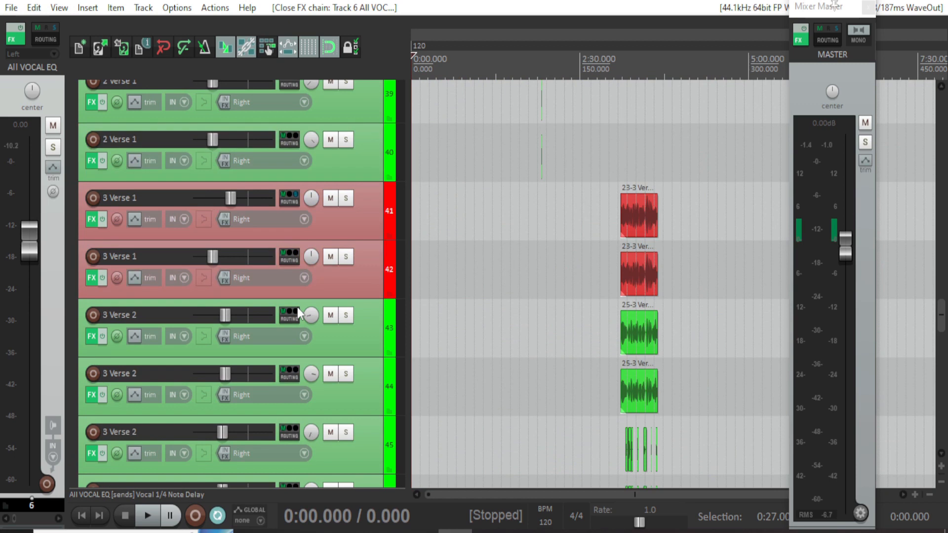
scroll(297, 315, up, 20)
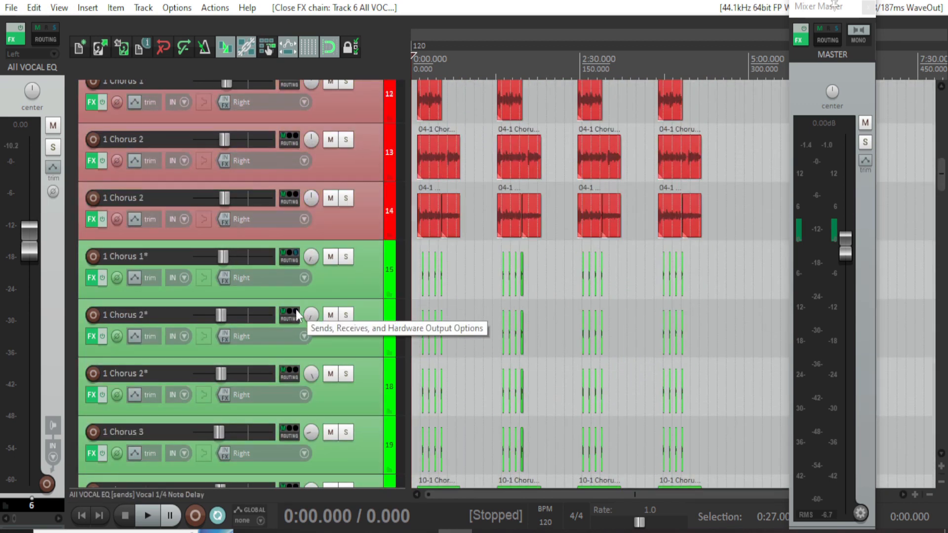
scroll(308, 326, up, 2)
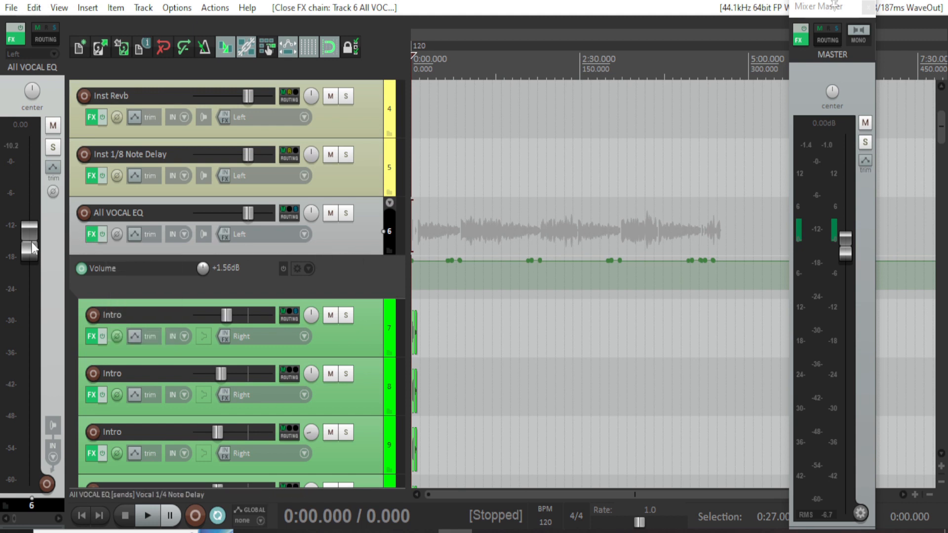
Show the All VOCAL EQ folder's effects chain and examine the High Shelf band of its first ReaEQ.
mouse_move(96, 238)
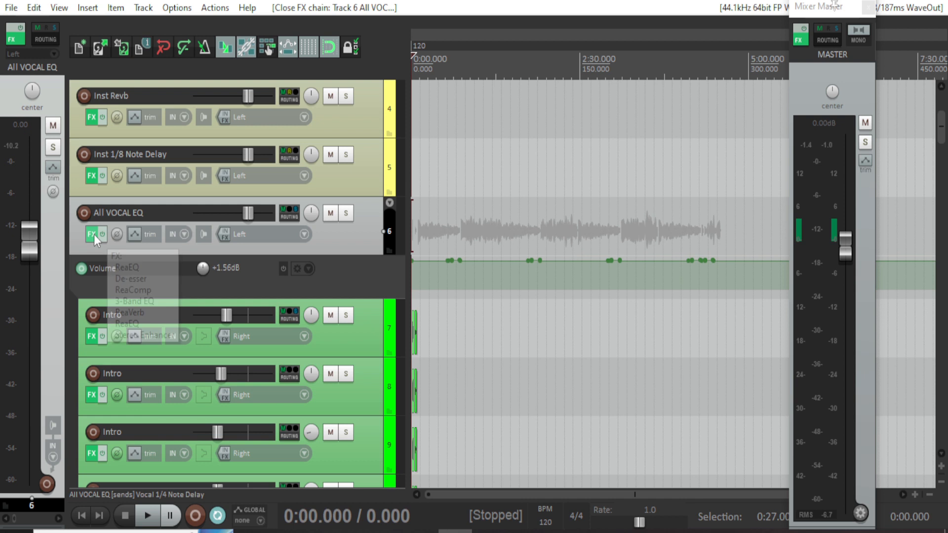
click(92, 234)
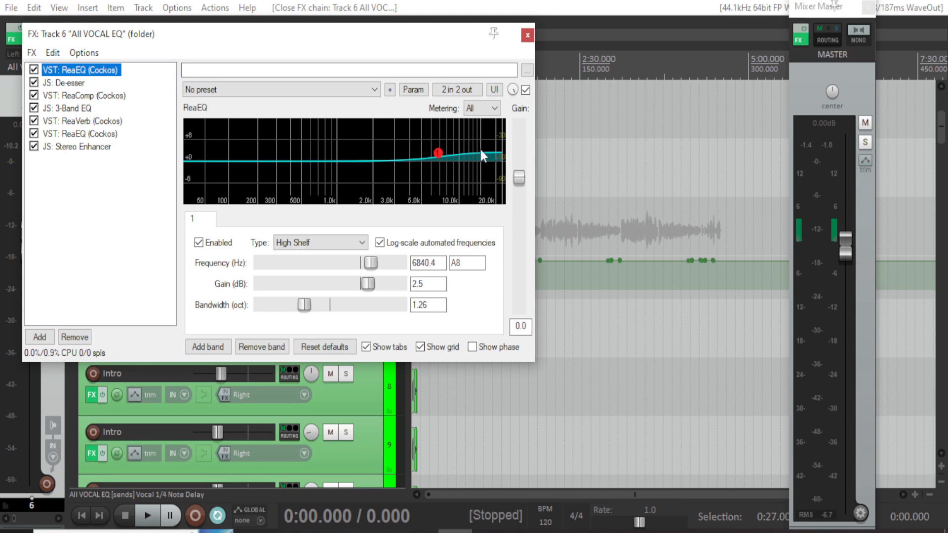
mouse_move(438, 158)
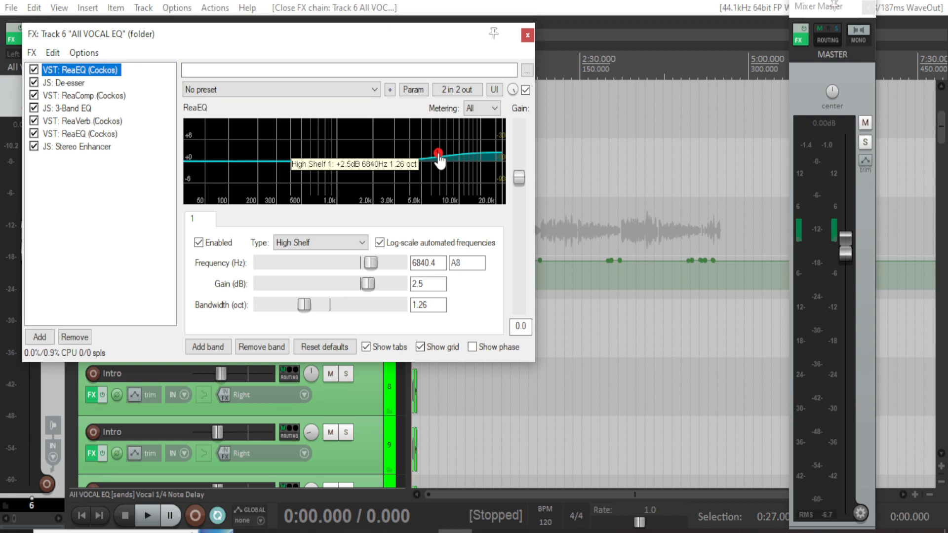
Examine the De-esser, ReaComp, 3-Band EQ and ReaVerb settings in the All VOCAL EQ chain, including ReaVerb's Echo Generator.
click(68, 83)
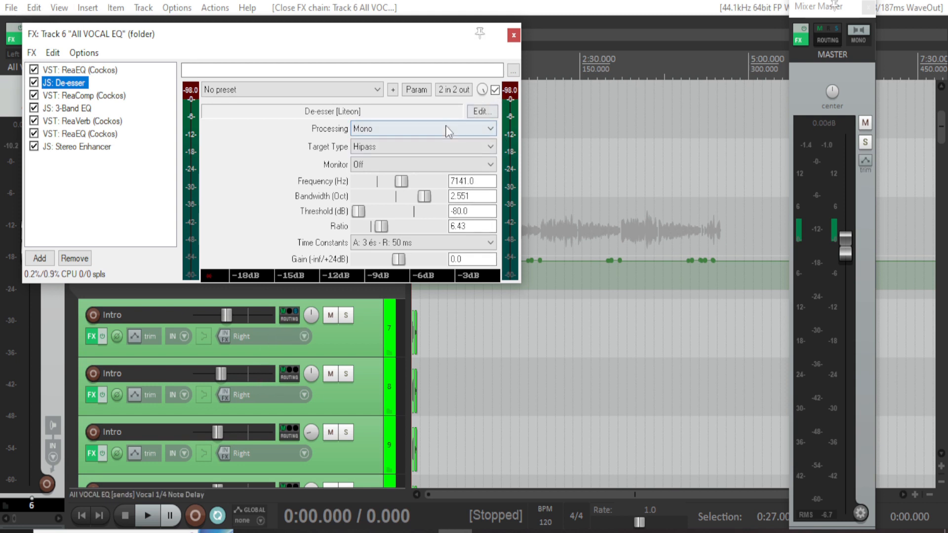
click(75, 97)
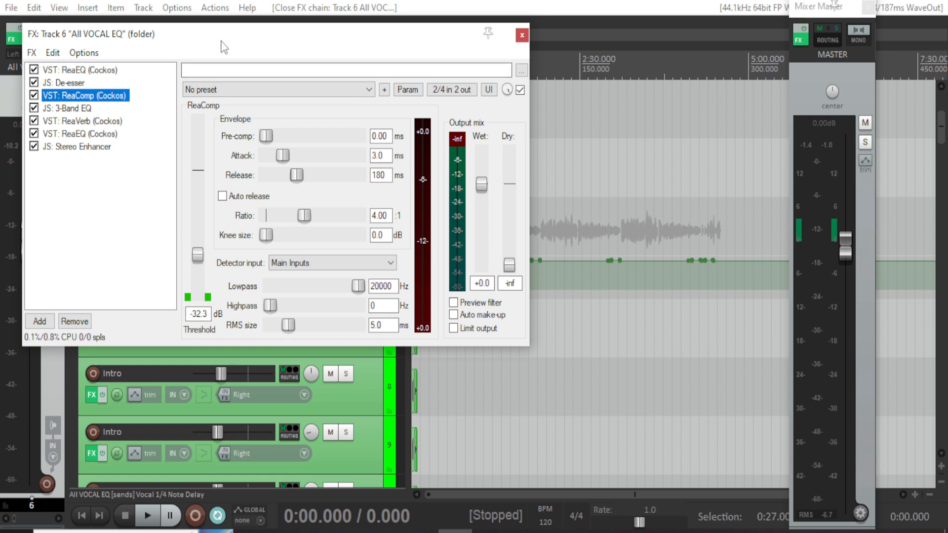
click(74, 111)
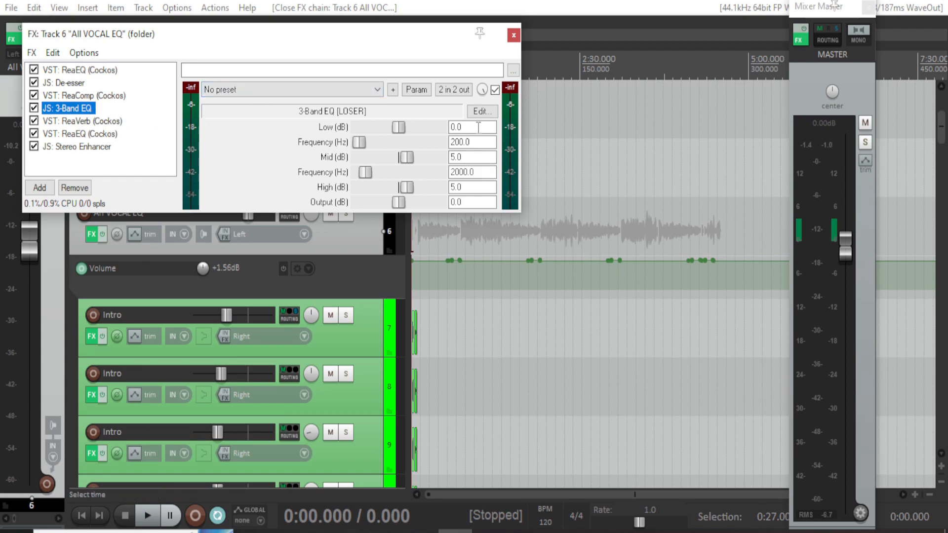
click(74, 124)
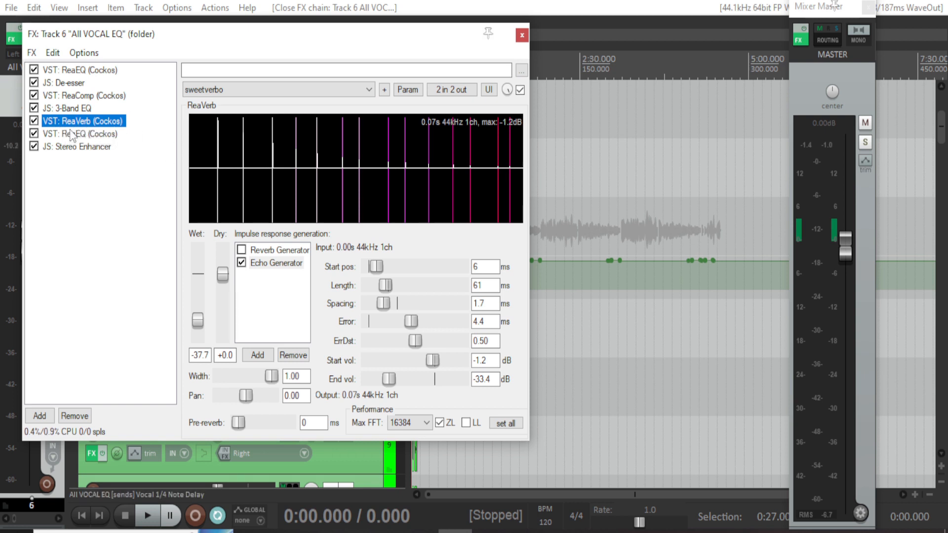
click(242, 262)
Examine all four bands of the second ReaEQ in the All VOCAL EQ chain, plus the Stereo Enhancer's settings.
click(58, 133)
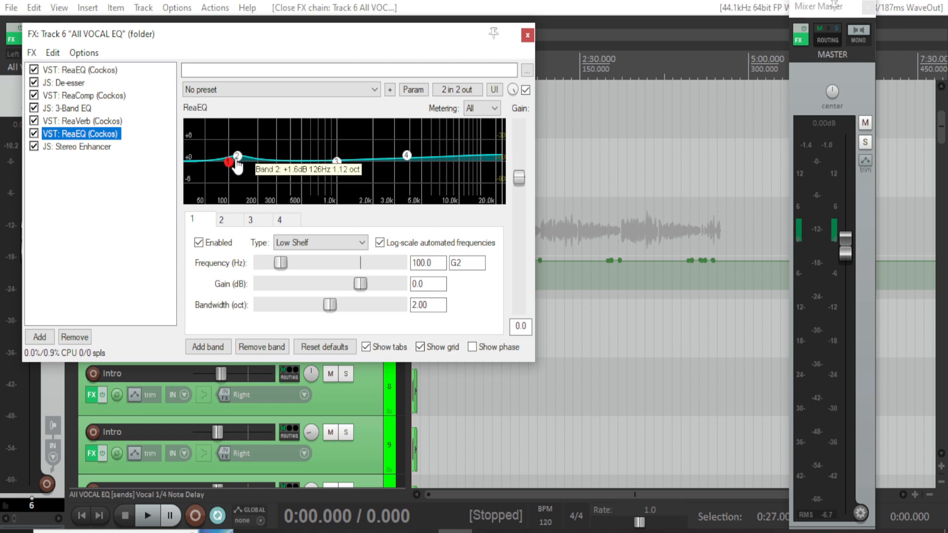
click(227, 224)
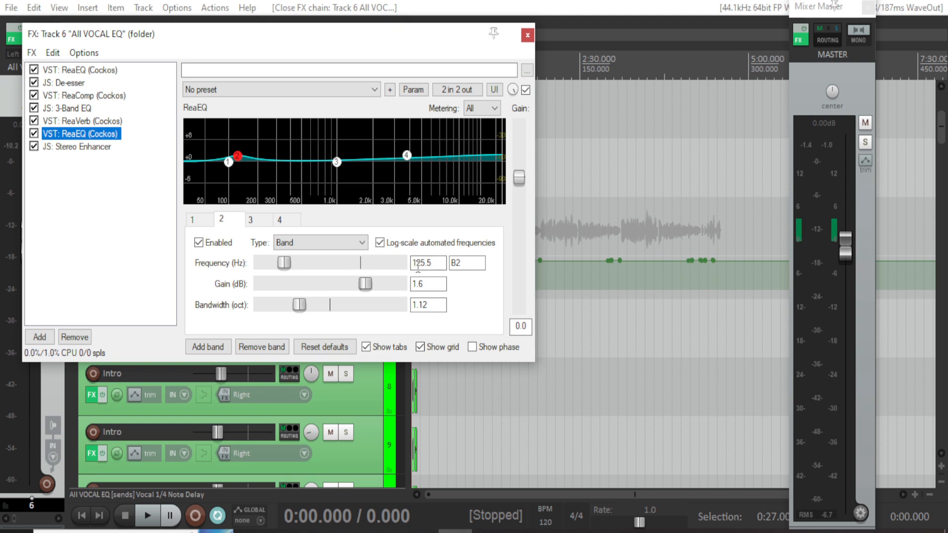
mouse_move(240, 161)
click(252, 221)
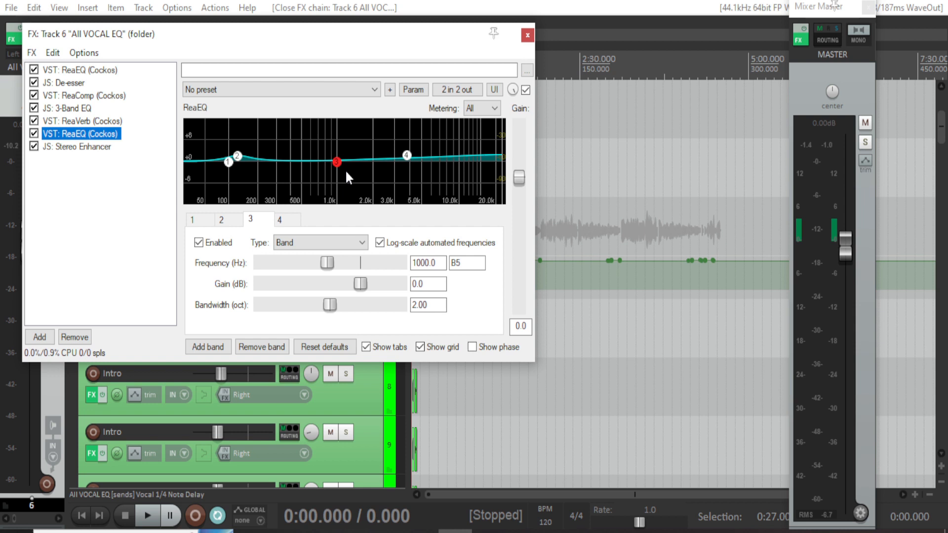
click(283, 218)
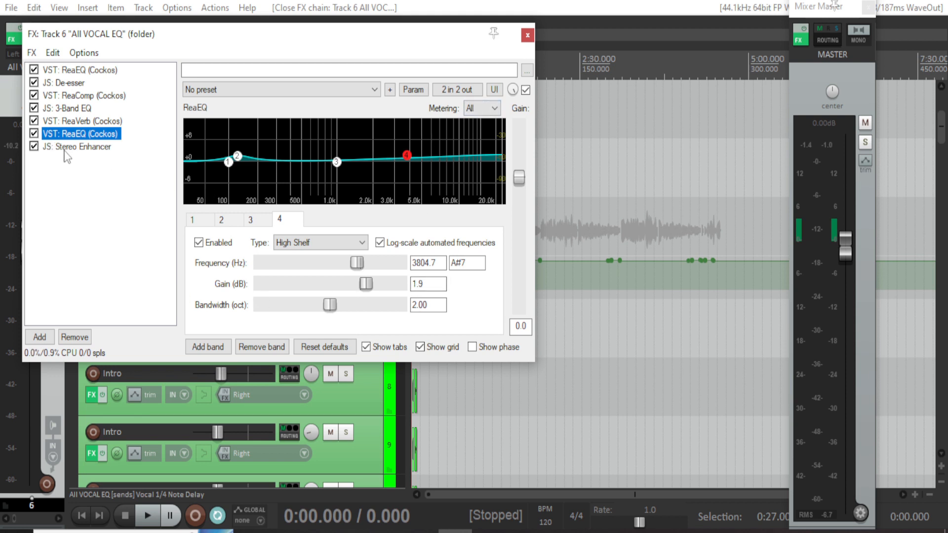
click(49, 151)
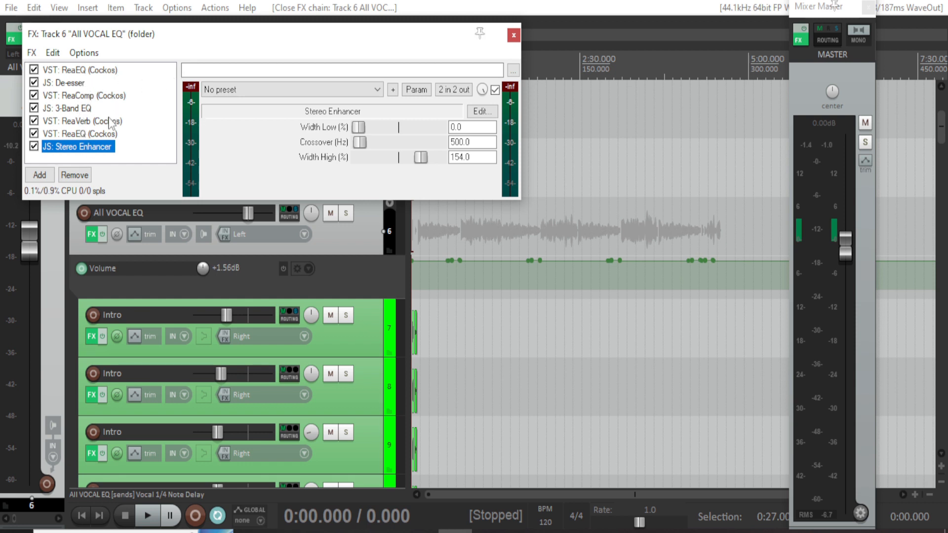
Play the song while viewing each All VOCAL EQ effect in order, from the first ReaEQ to the Stereo Enhancer, and stop playback.
click(75, 72)
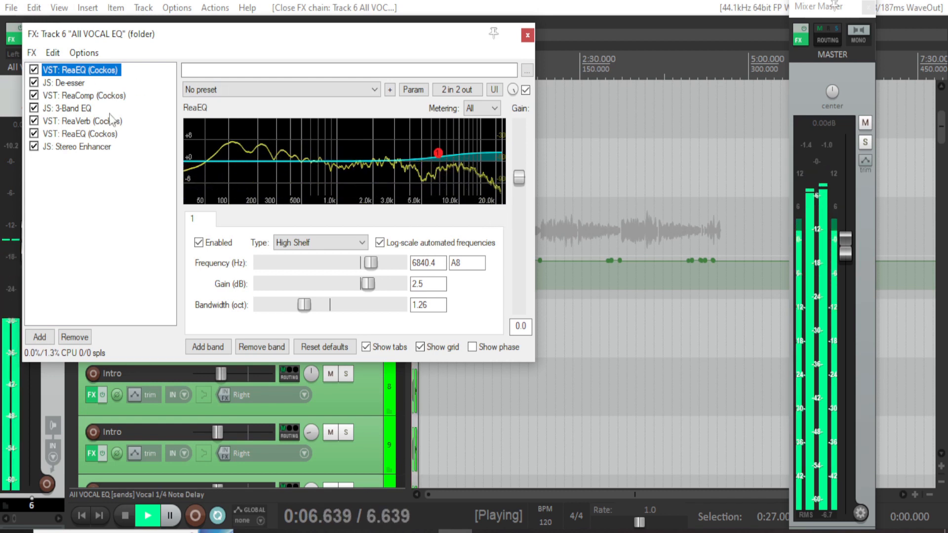
click(69, 88)
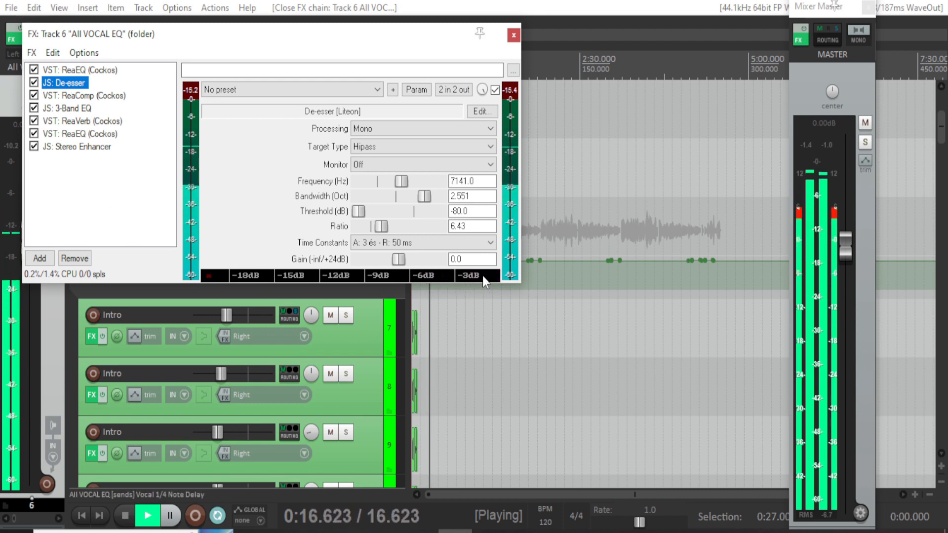
click(82, 96)
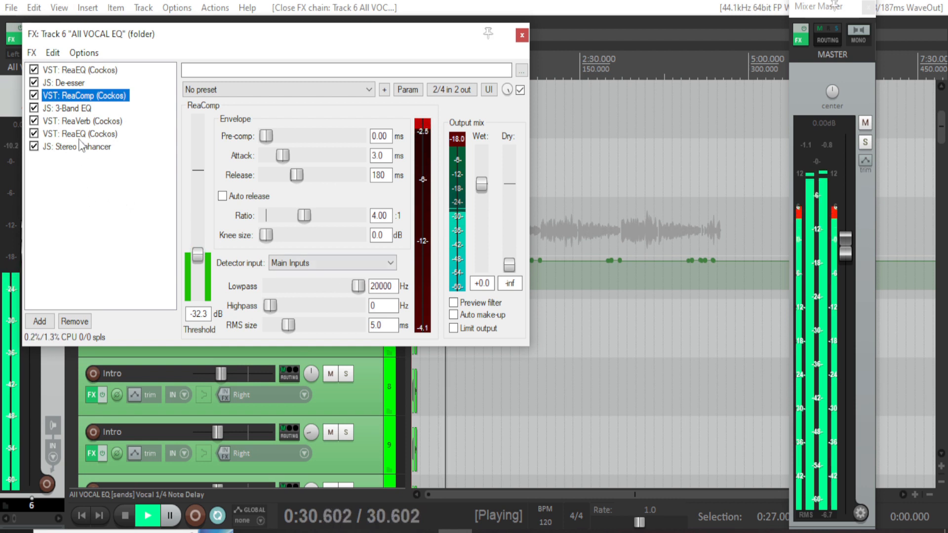
click(74, 108)
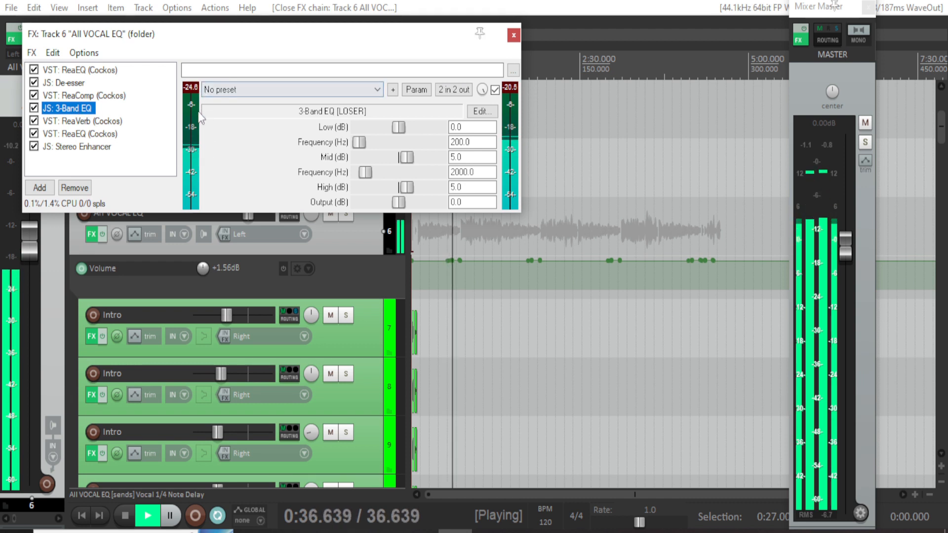
click(76, 121)
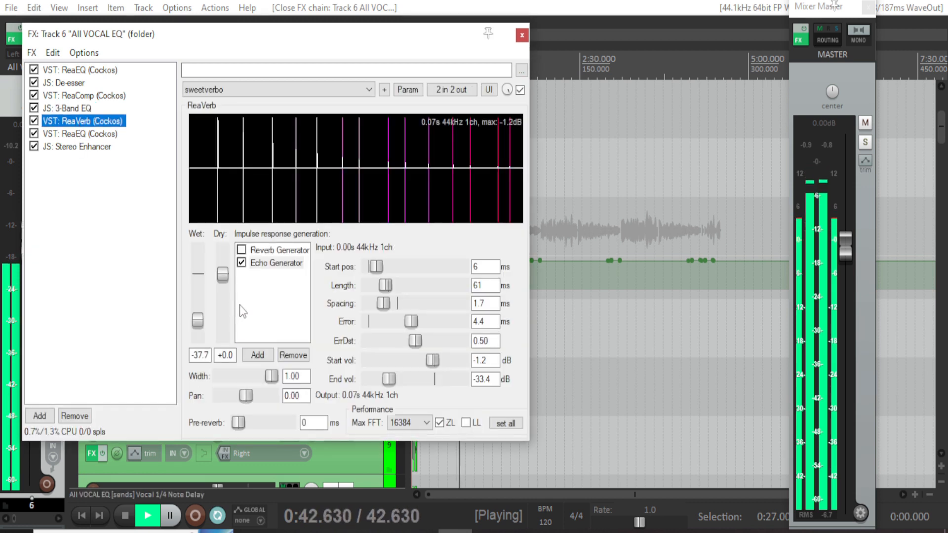
click(88, 134)
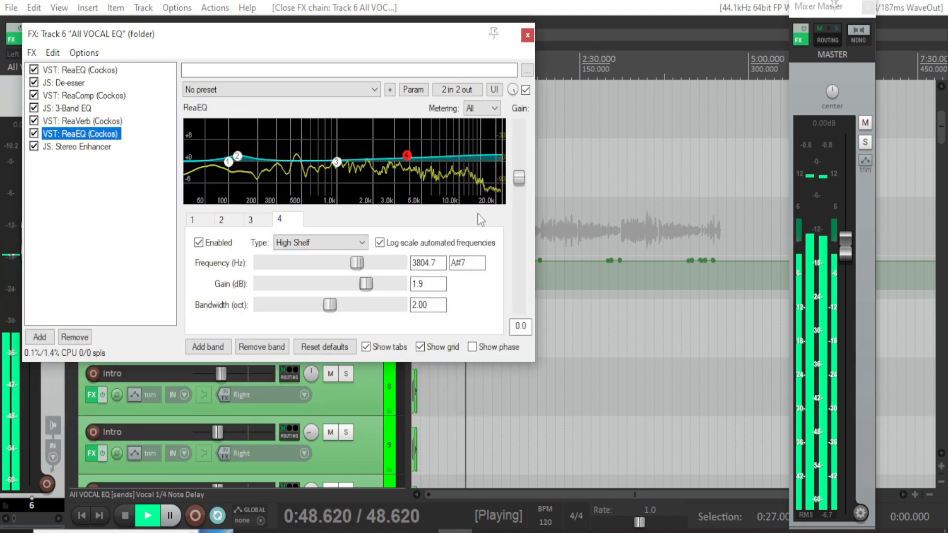
click(63, 151)
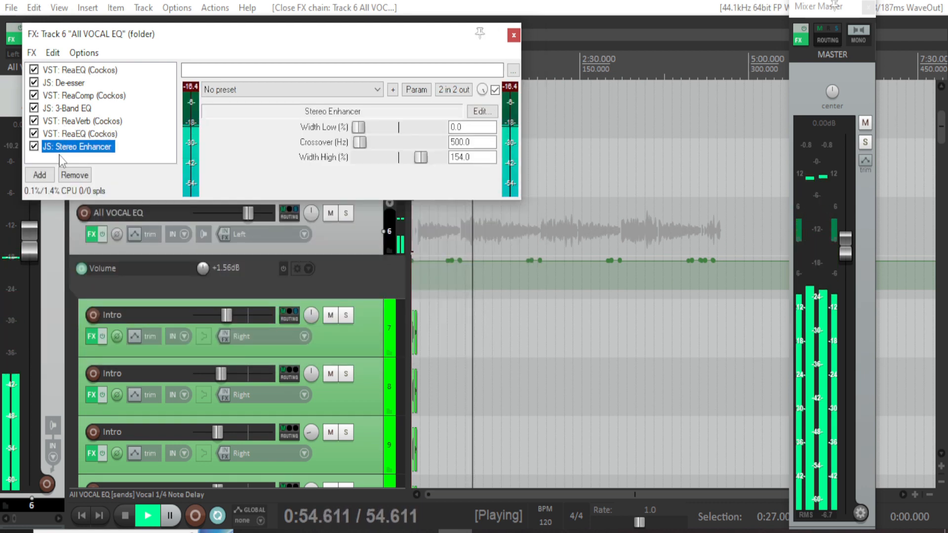
key(space)
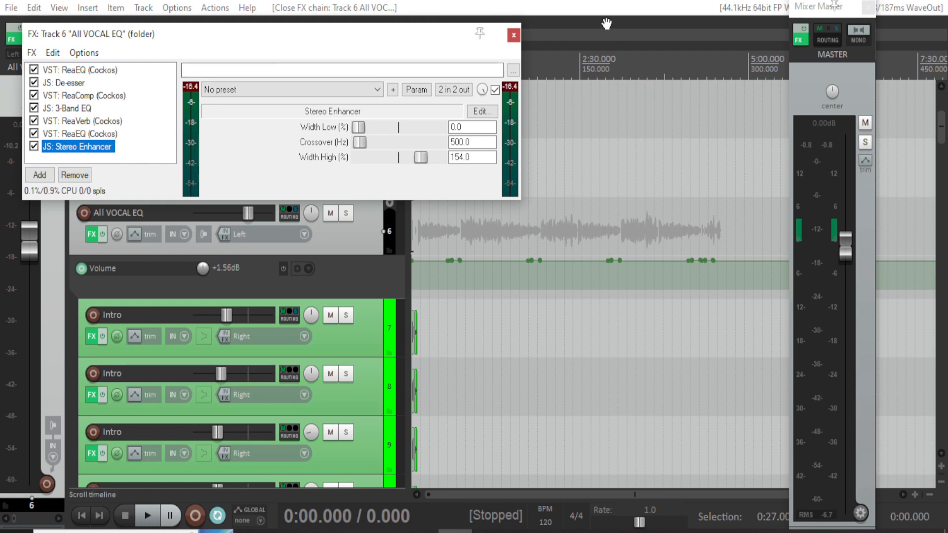
Close the All VOCAL EQ effects window and select the ALL INSTRUMENT EQ folder track below the vocal tracks.
click(513, 35)
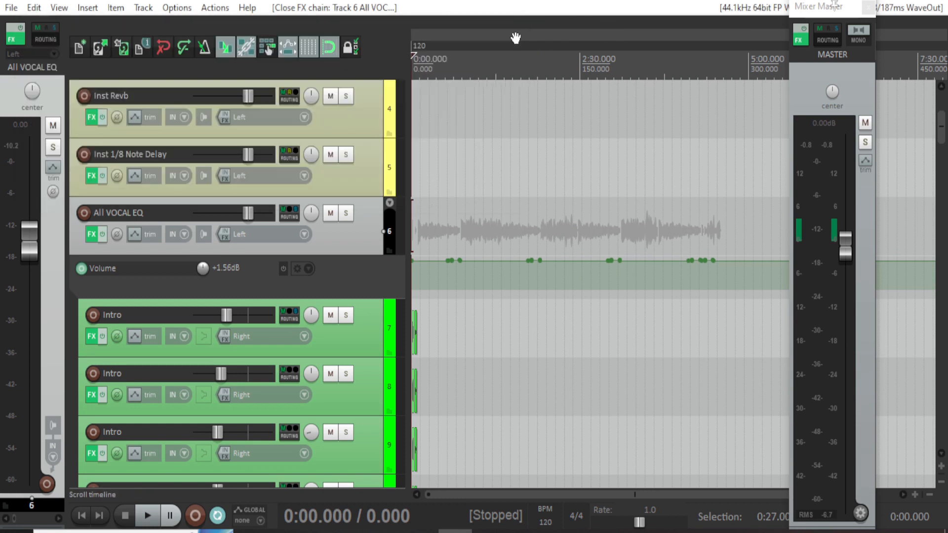
scroll(265, 329, down, 4)
scroll(264, 330, down, 20)
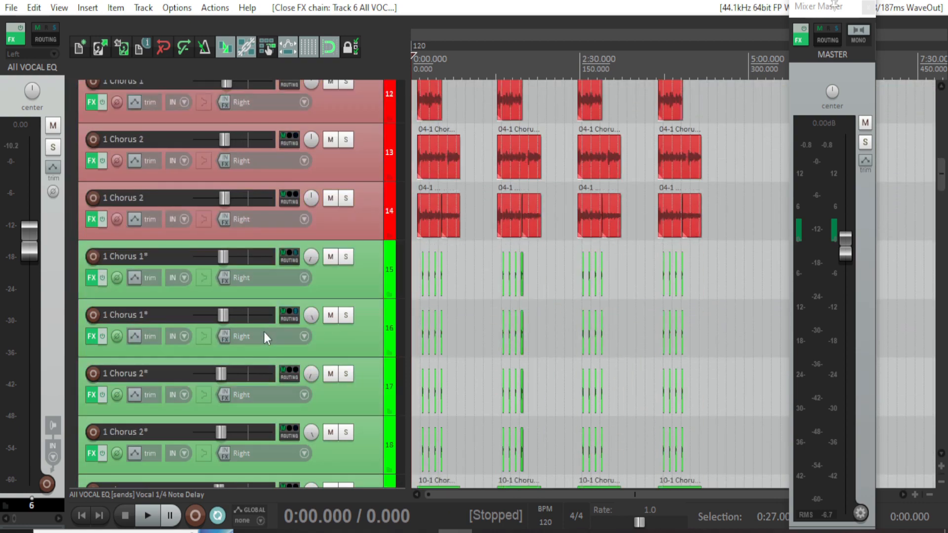
scroll(261, 336, down, 20)
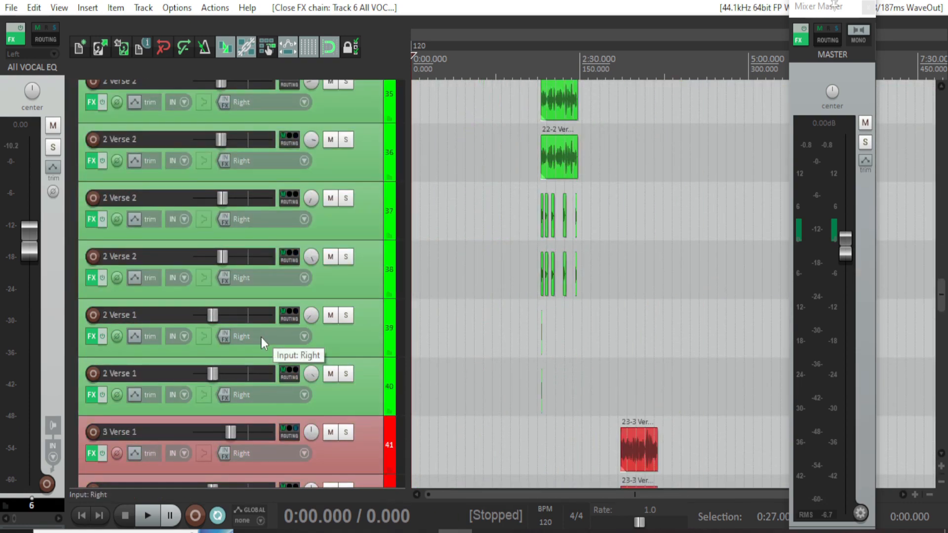
scroll(322, 259, up, 1)
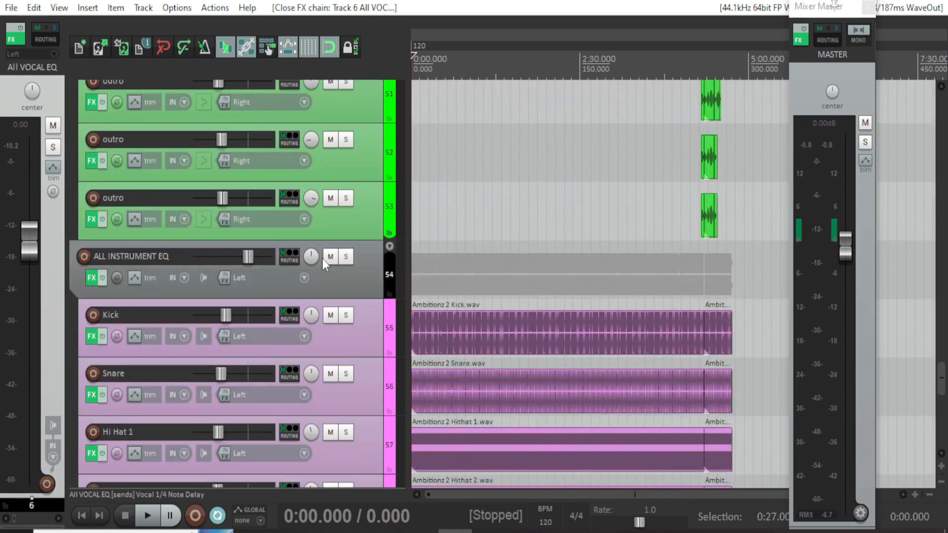
click(325, 284)
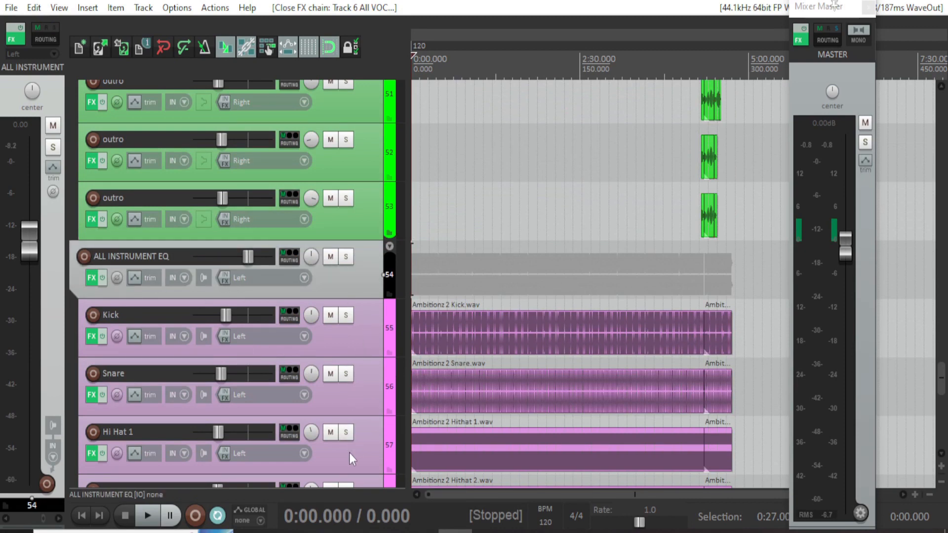
Look through the instrument tracks in the ALL INSTRUMENT EQ folder, from Kick to Melody 4 Chorus, and the Reference tracks.
scroll(349, 451, down, 2)
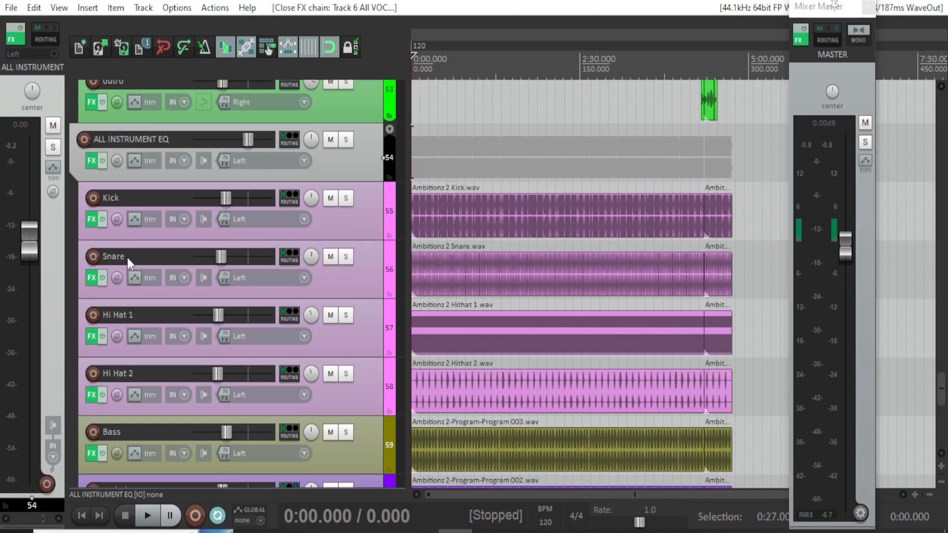
scroll(321, 339, down, 1)
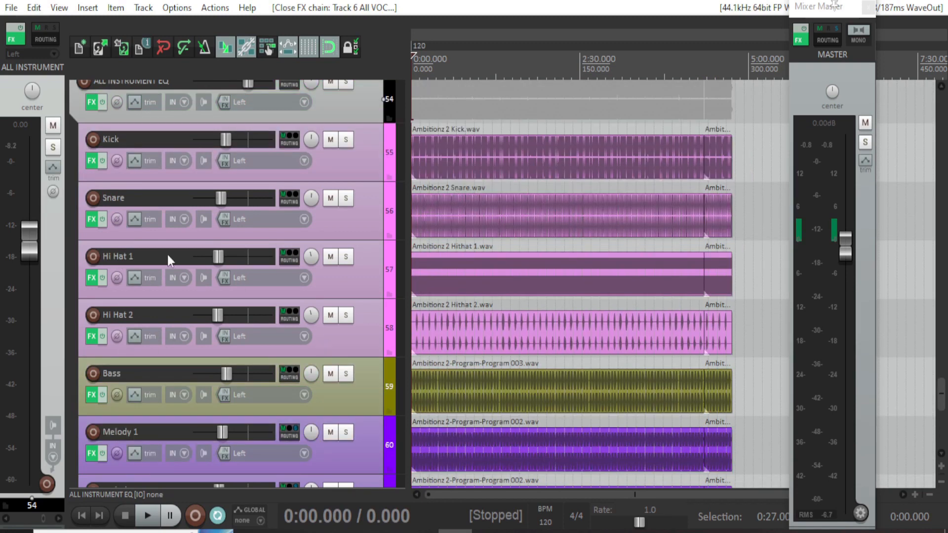
scroll(198, 355, down, 1)
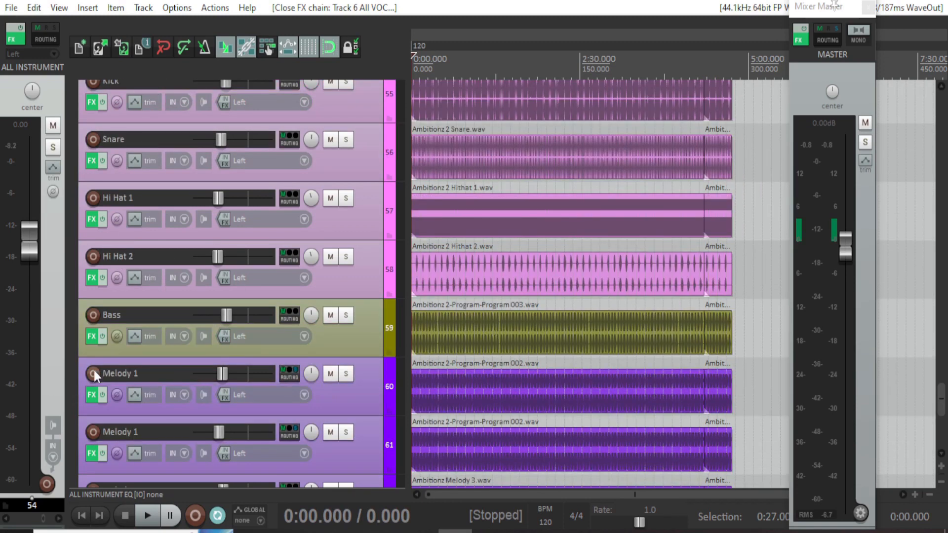
scroll(158, 384, down, 1)
scroll(156, 395, down, 3)
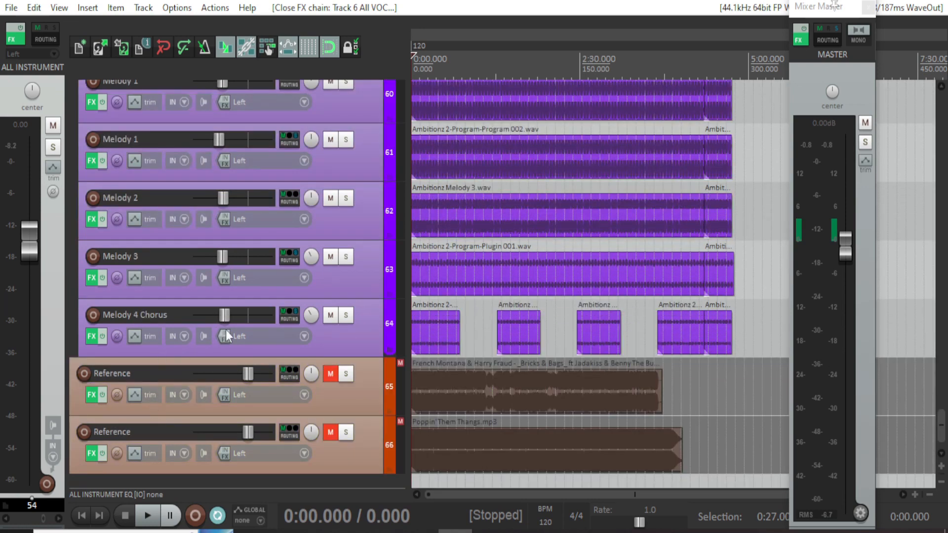
Return to the ALL INSTRUMENT EQ folder track, show its effects chain and examine its ReaEQ's High Shelf band.
scroll(264, 331, up, 11)
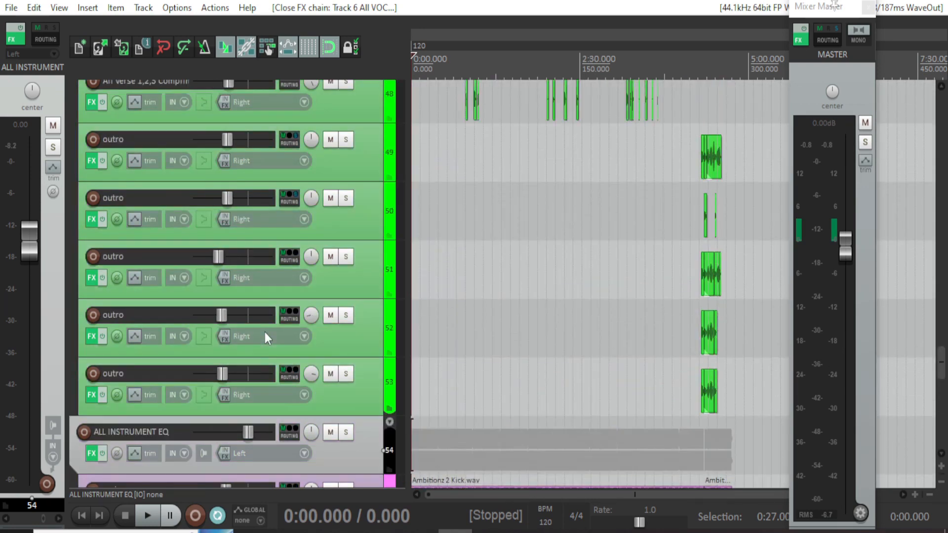
scroll(267, 346, down, 3)
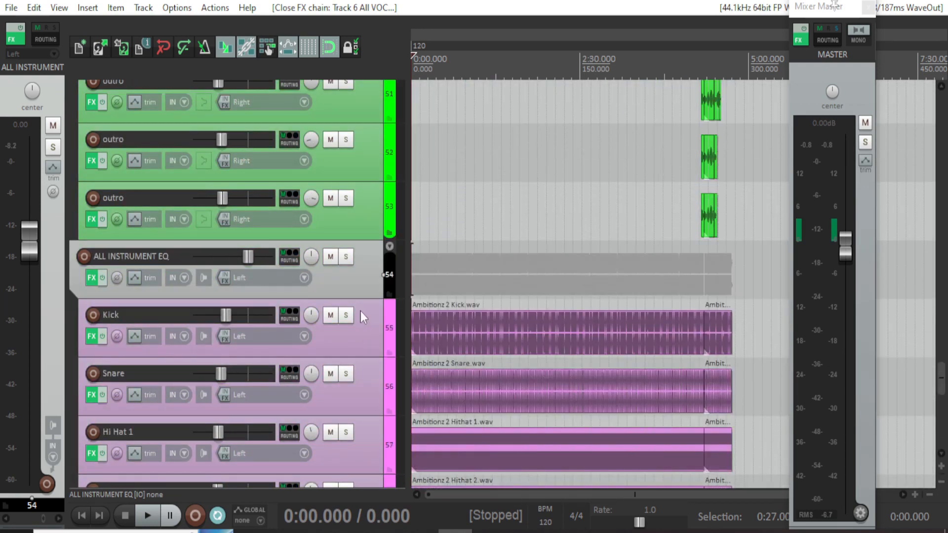
click(90, 277)
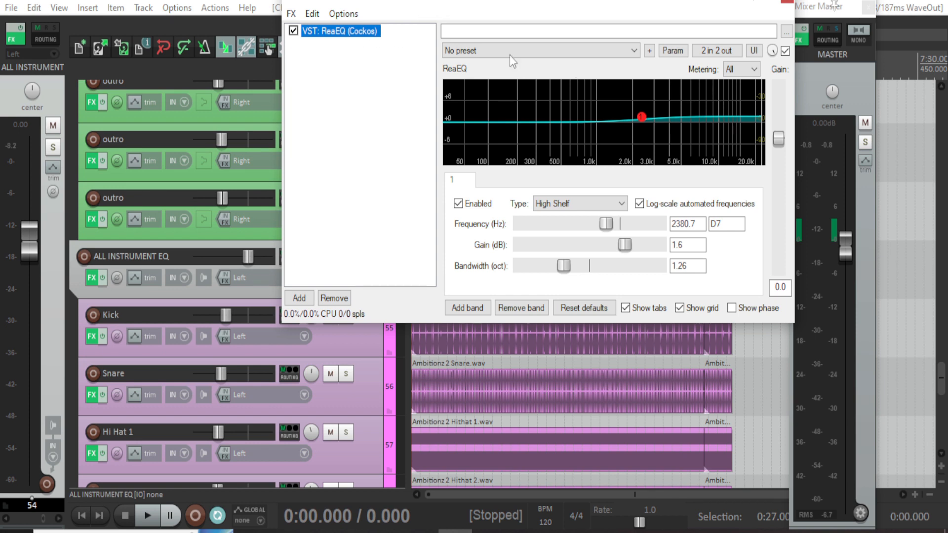
mouse_move(643, 120)
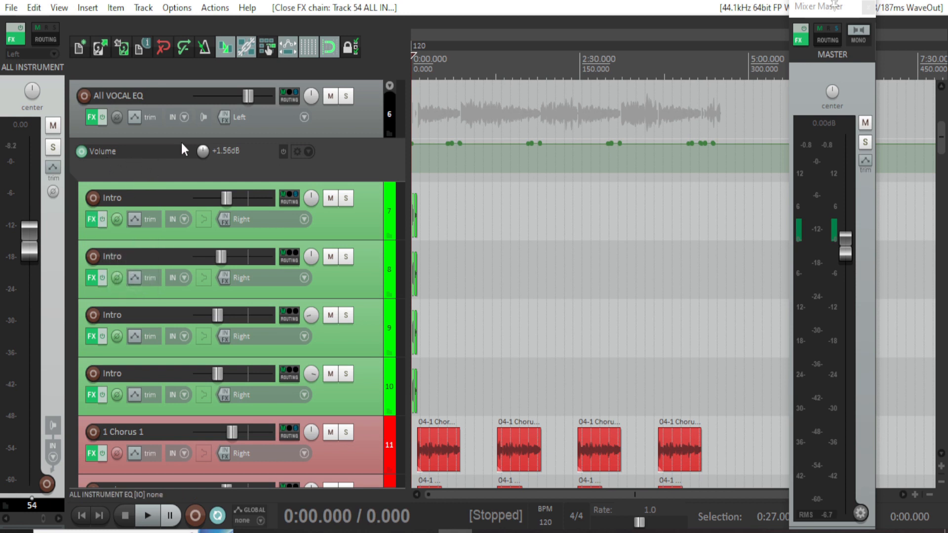
Show the first Intro track's effects chain and examine the High Pass and third bands of its first ReaEQ and band 3 of its second.
click(91, 221)
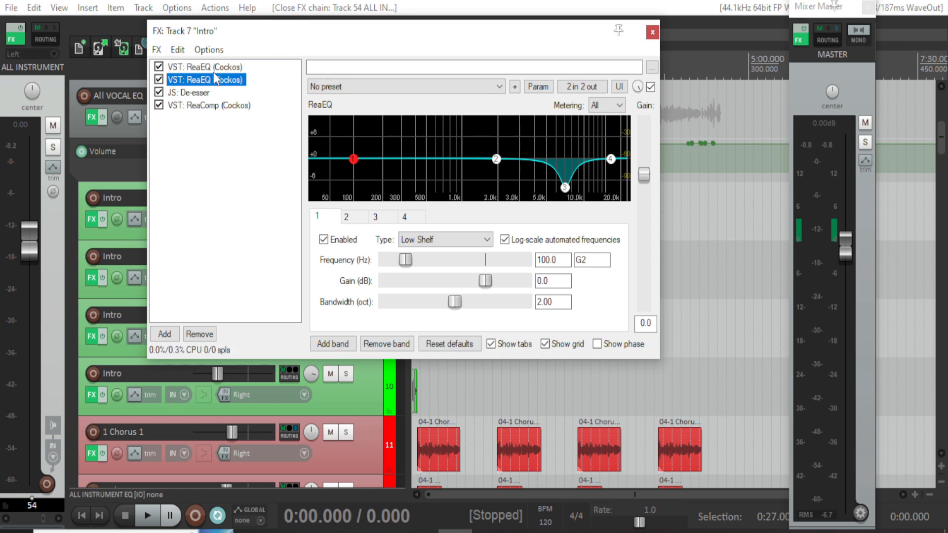
click(190, 68)
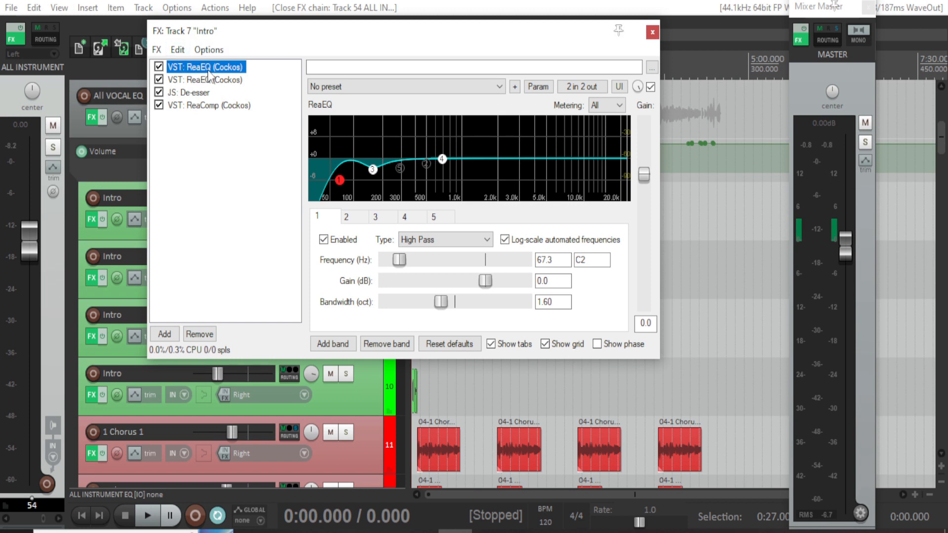
click(378, 220)
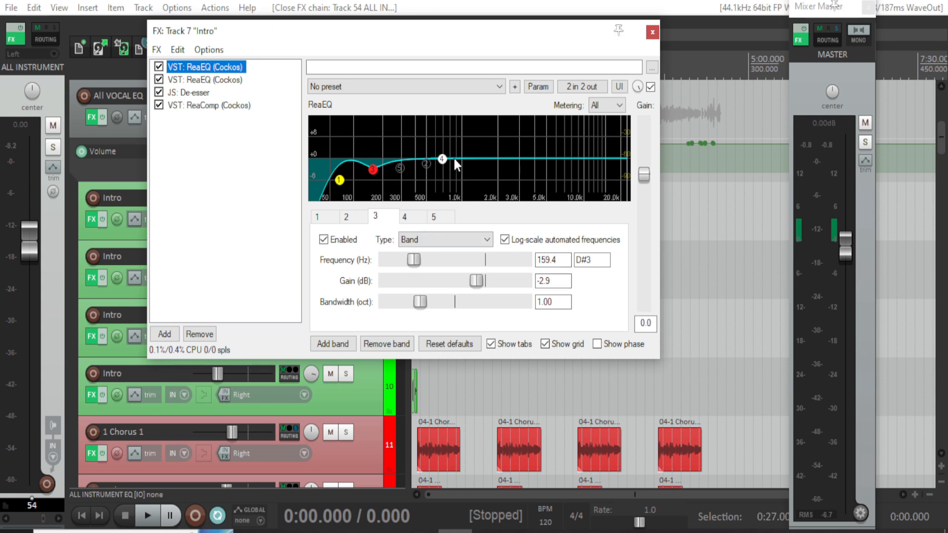
click(192, 81)
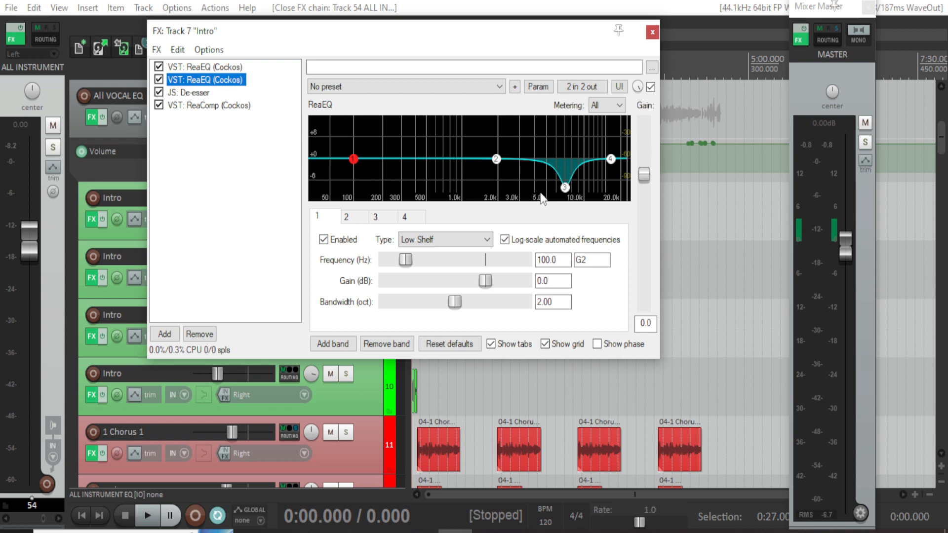
click(565, 188)
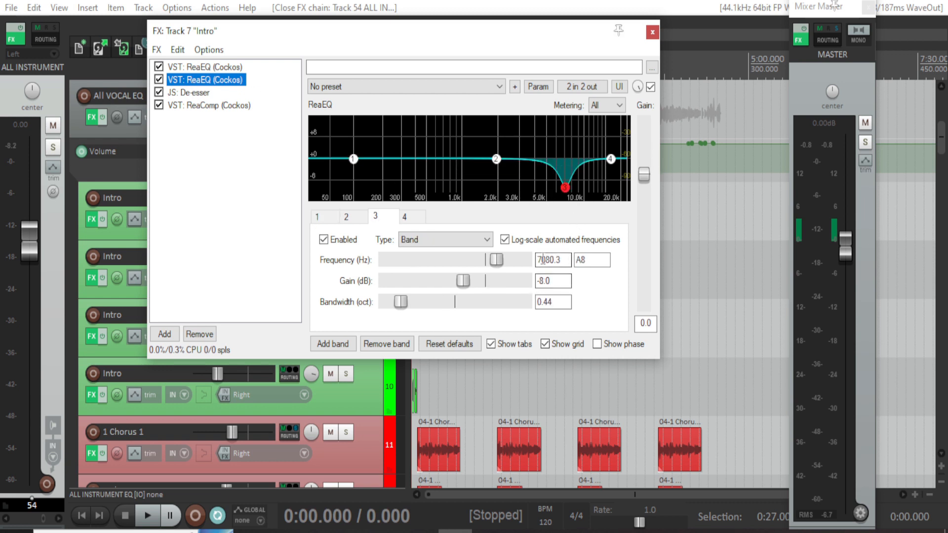
Examine the De-esser and ReaComp settings on the first Intro track and look through its four effects in chain order.
mouse_move(568, 188)
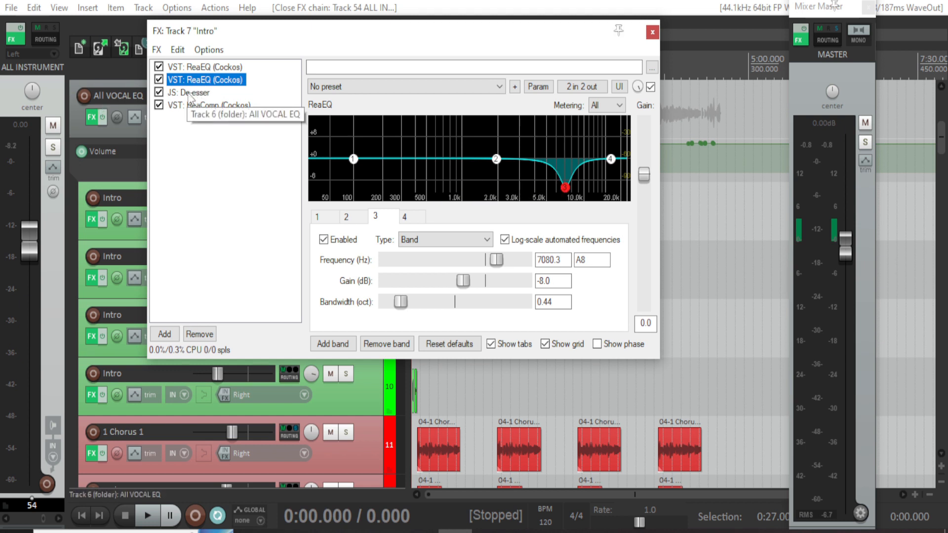
click(184, 93)
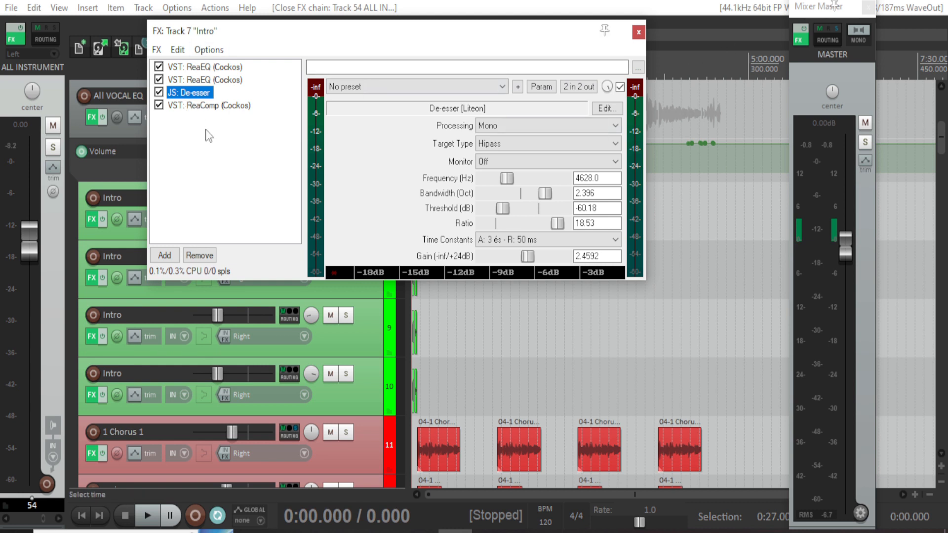
click(187, 107)
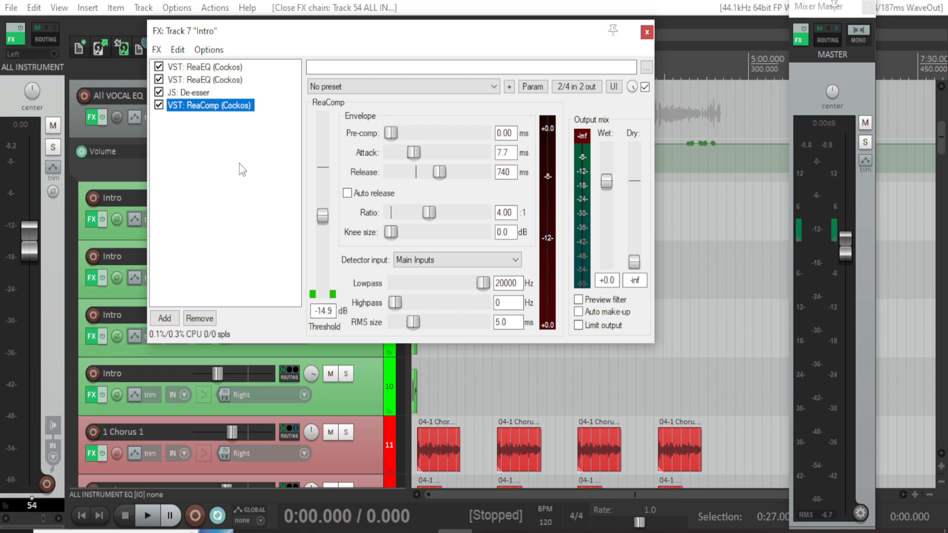
click(210, 68)
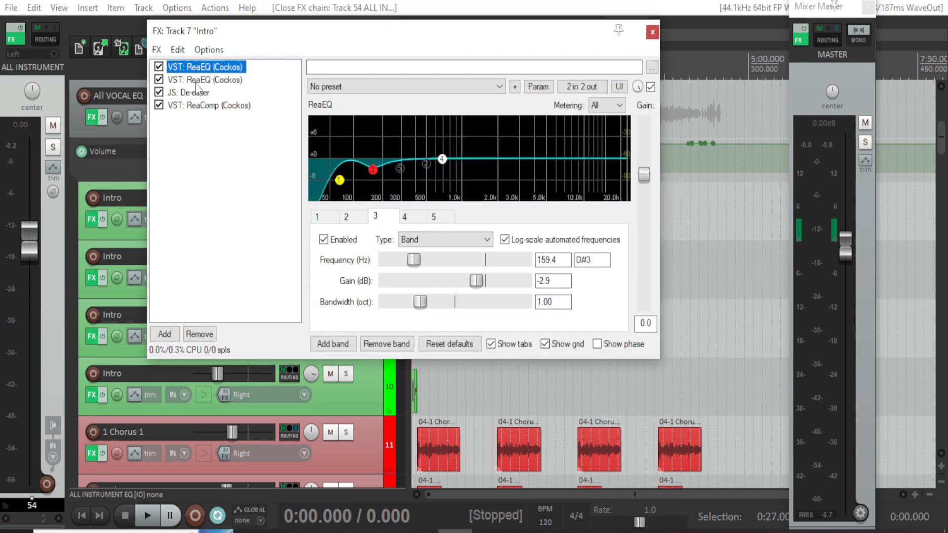
click(198, 80)
click(197, 93)
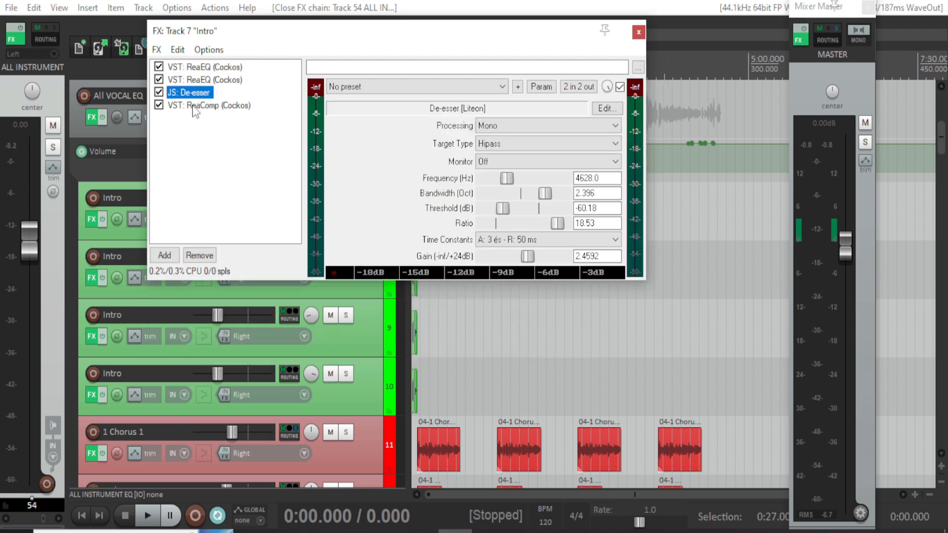
click(196, 104)
Review the Intro chain again, from the first ReaEQ's High Pass band through the second ReaEQ and De-esser to ReaComp, and close its effects window.
click(211, 68)
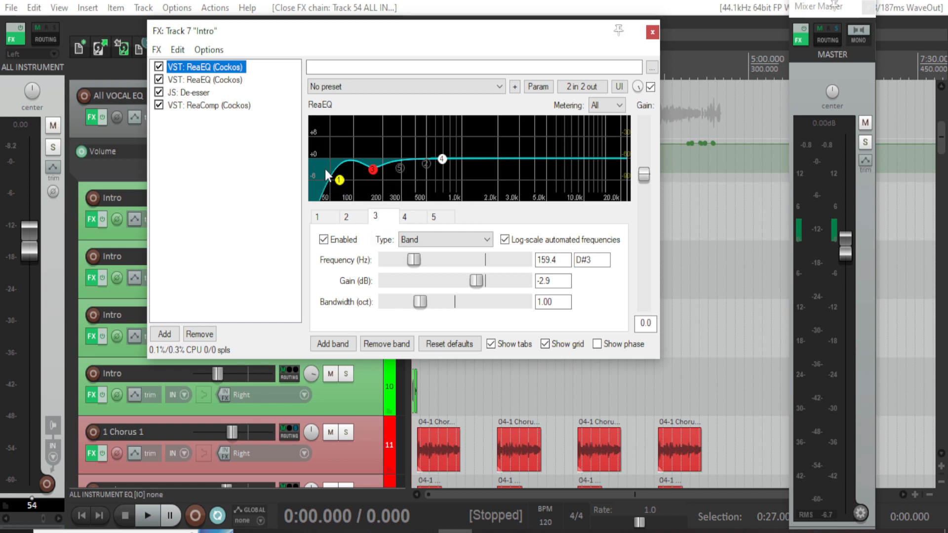
click(326, 217)
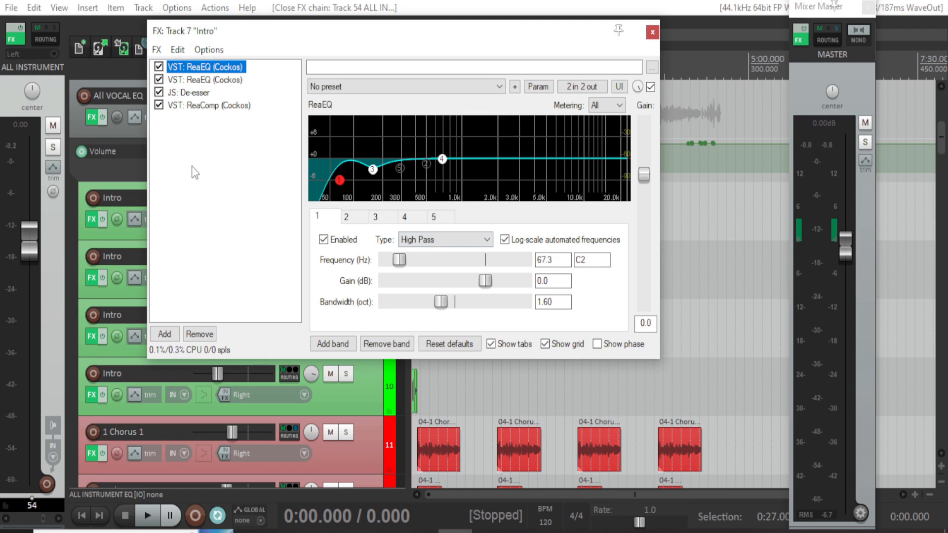
click(196, 81)
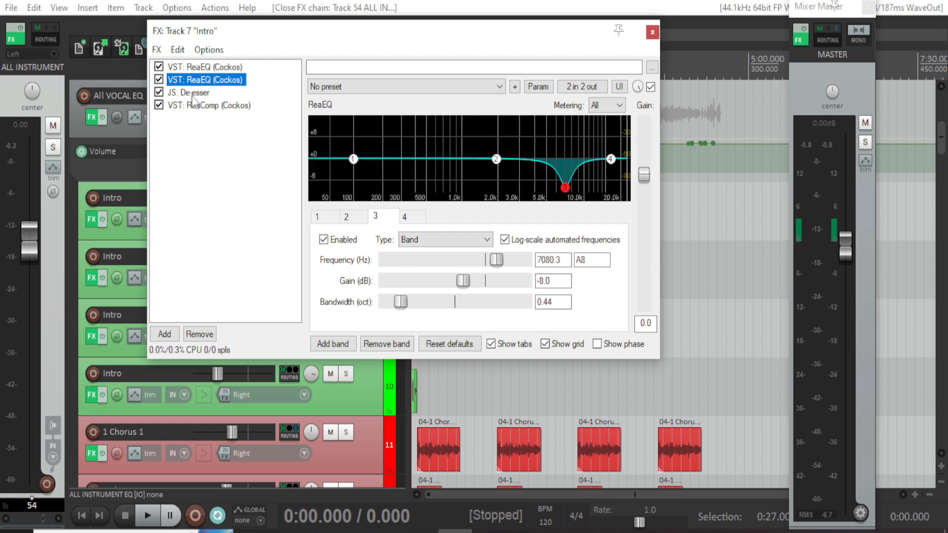
click(198, 69)
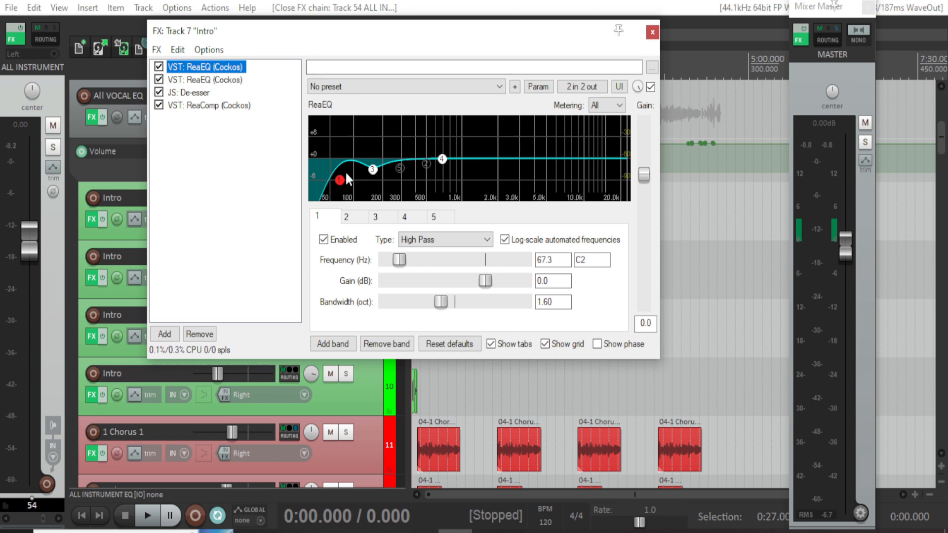
click(198, 81)
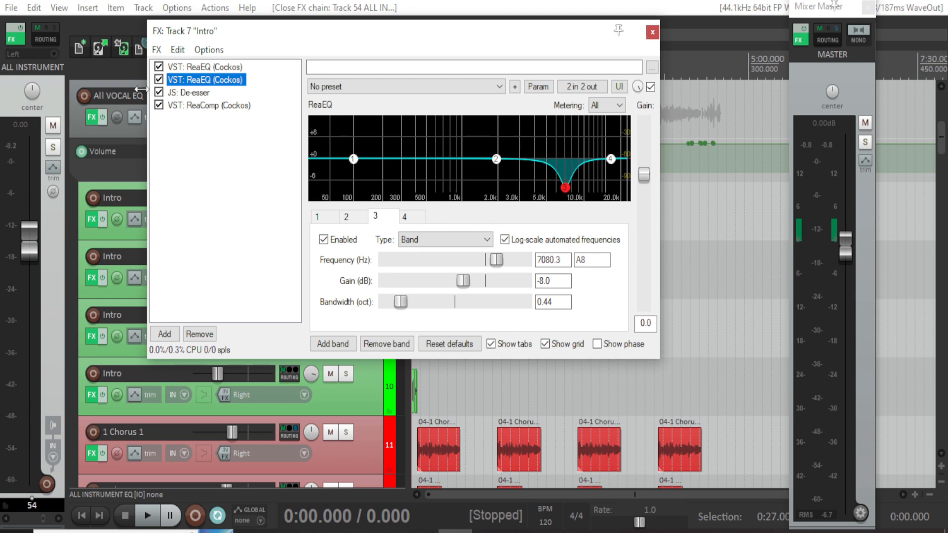
click(181, 94)
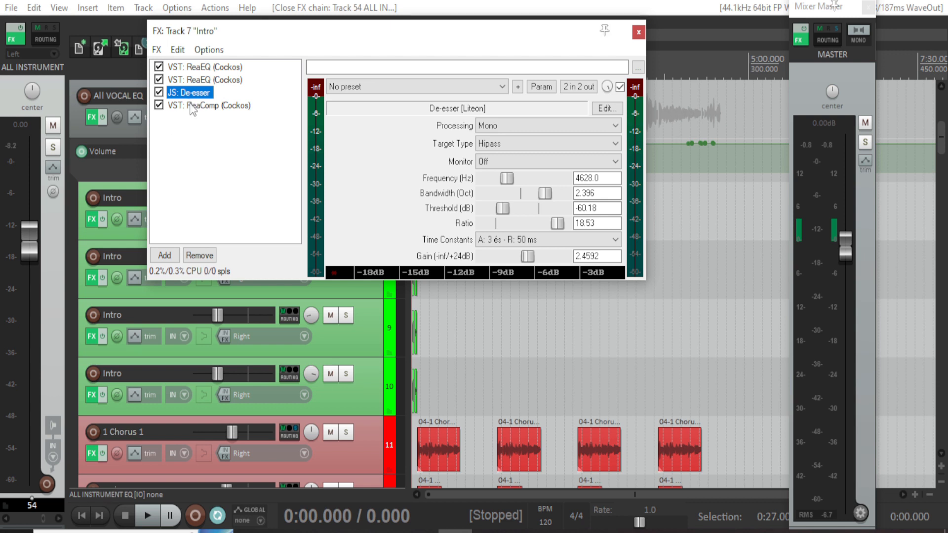
click(191, 107)
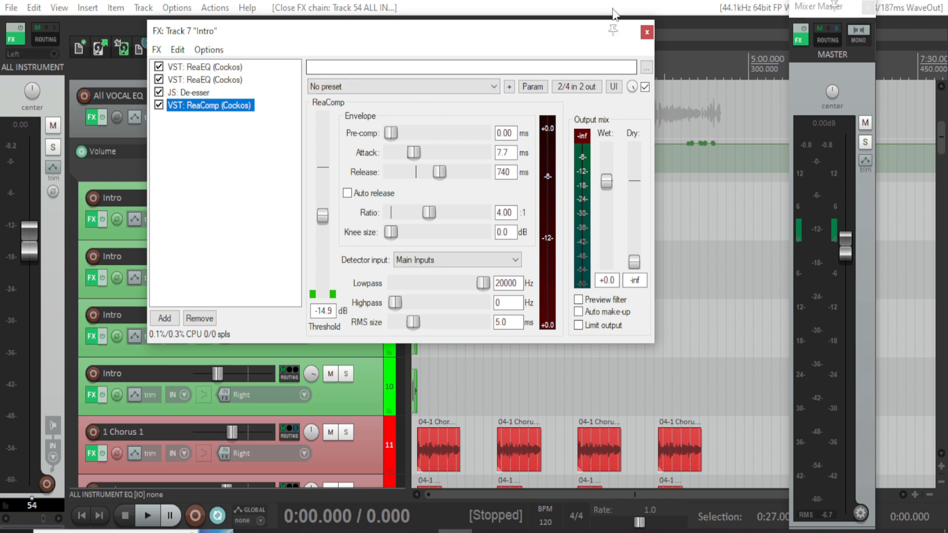
click(647, 32)
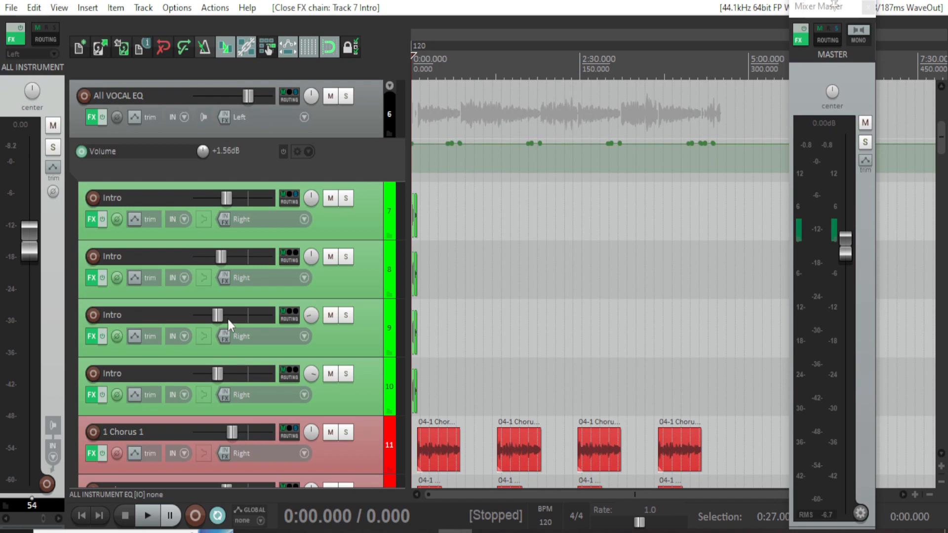
Show the Kick track's effects chain in the ALL INSTRUMENT EQ folder and examine its ReaEQ's High Pass and High Shelf bands.
scroll(227, 320, down, 3)
scroll(227, 316, down, 16)
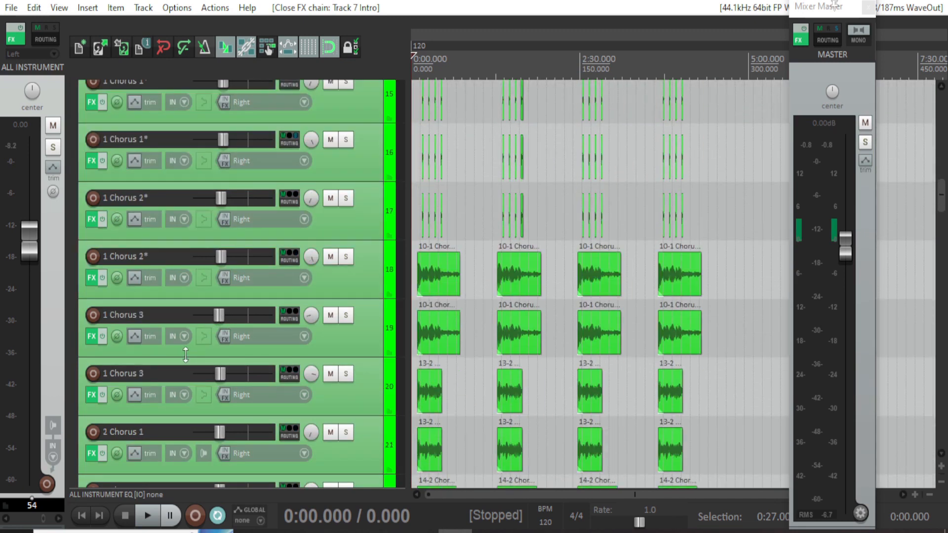
scroll(191, 350, down, 18)
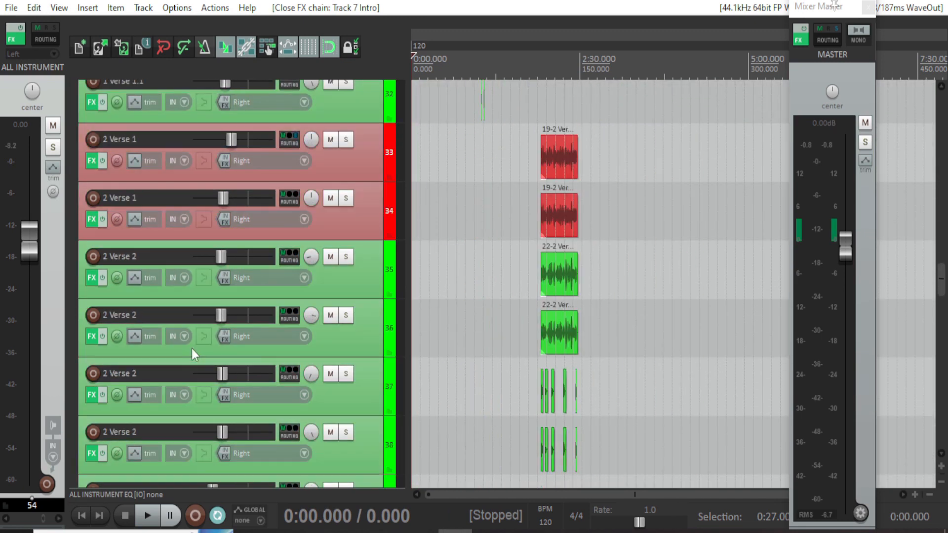
scroll(193, 348, up, 20)
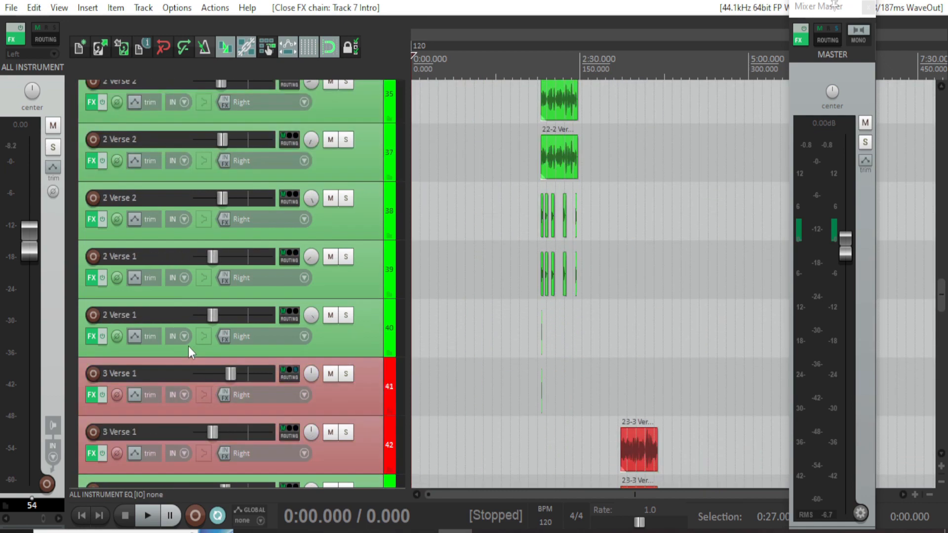
scroll(176, 357, down, 18)
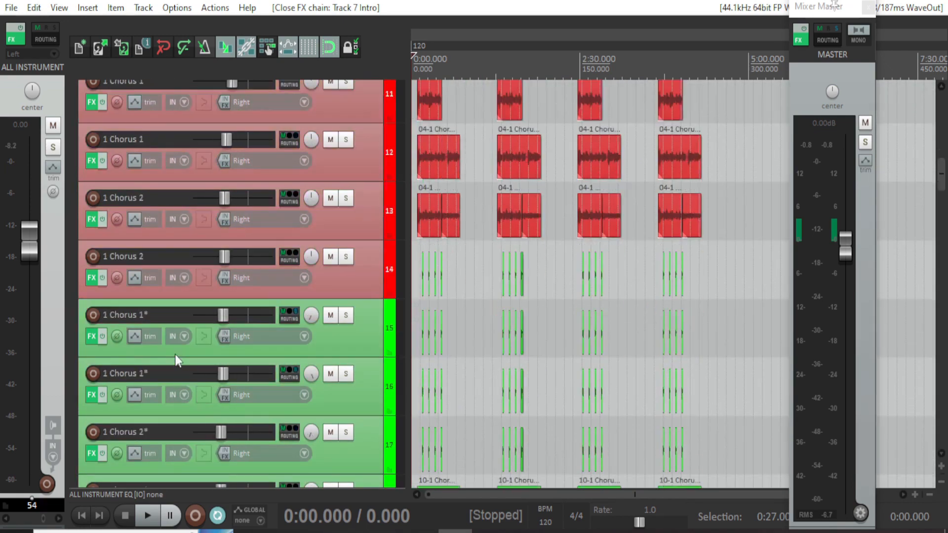
scroll(177, 354, down, 18)
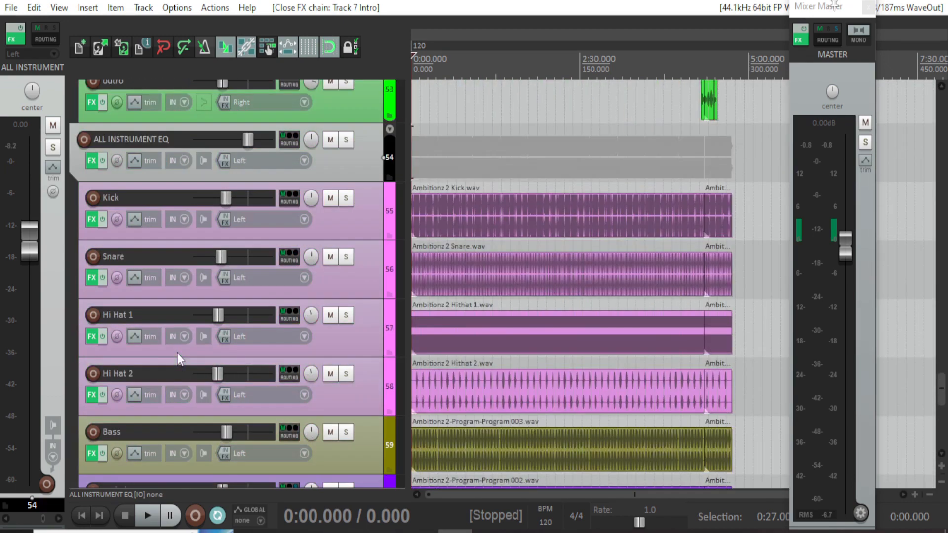
scroll(177, 354, up, 1)
click(93, 279)
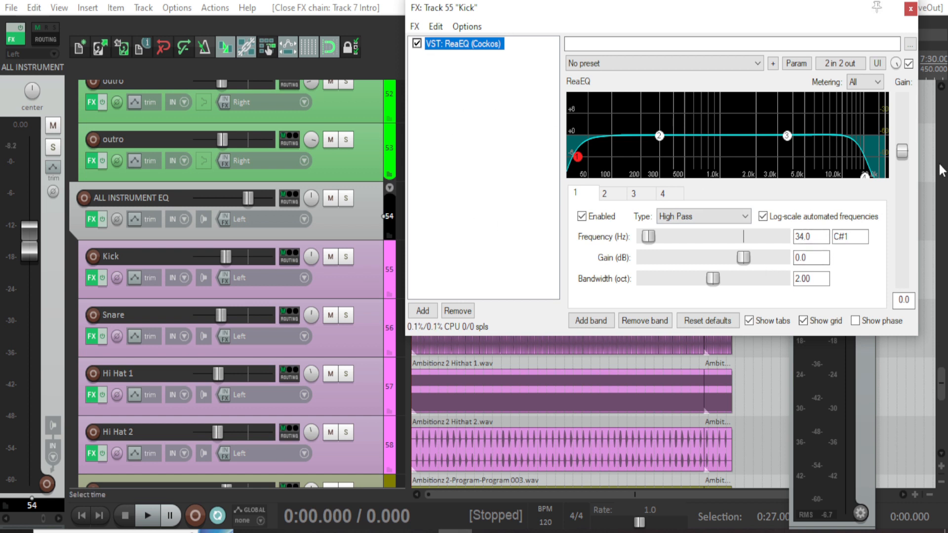
click(665, 195)
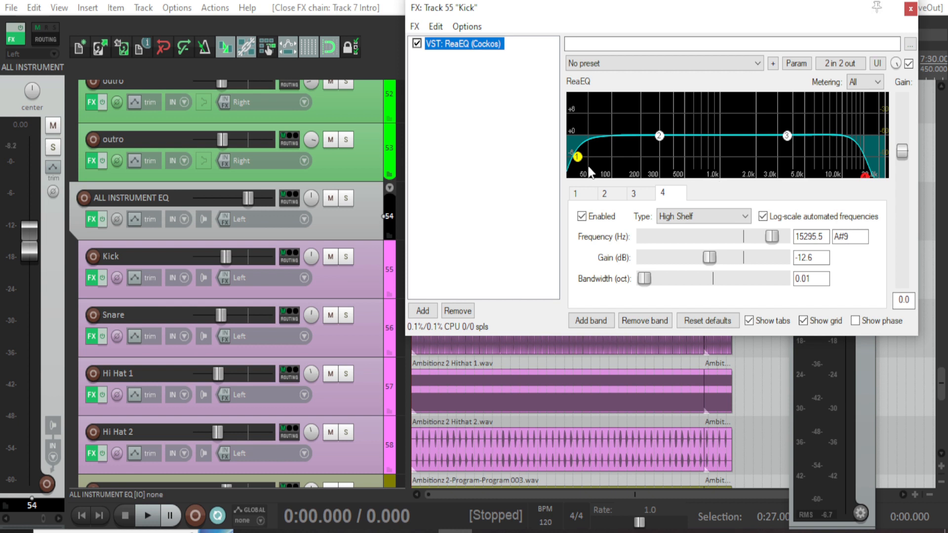
Play the project briefly to watch the kick's spectrum in ReaEQ, stop playback and close the Kick effects window.
key(space)
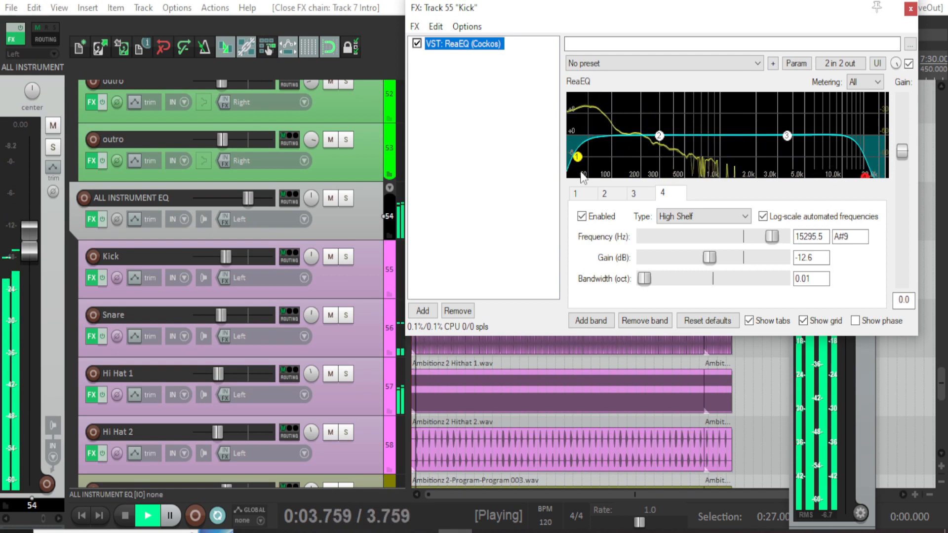
key(space)
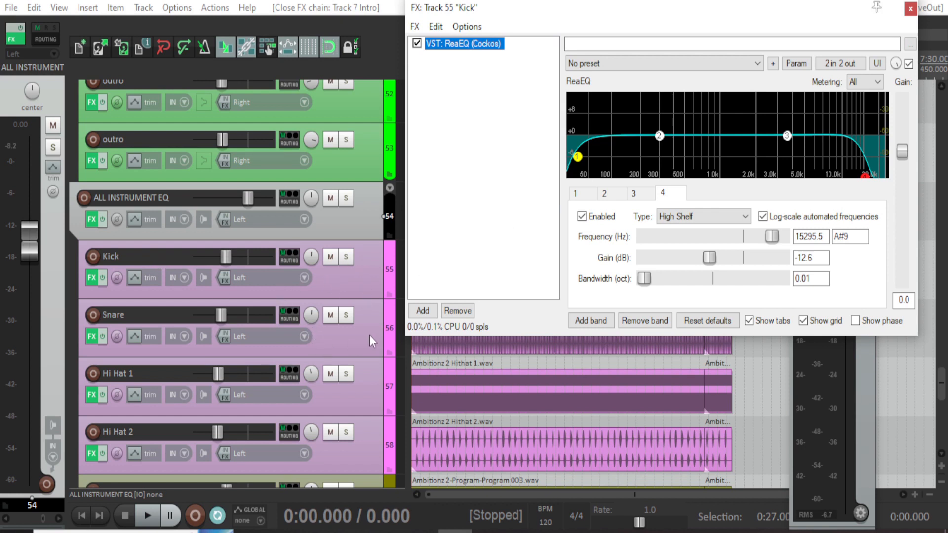
click(911, 10)
Examine the High Pass band of the Snare's ReaEQ and the High Pass and High Shelf bands of Hi Hat 1's ReaEQ.
click(91, 337)
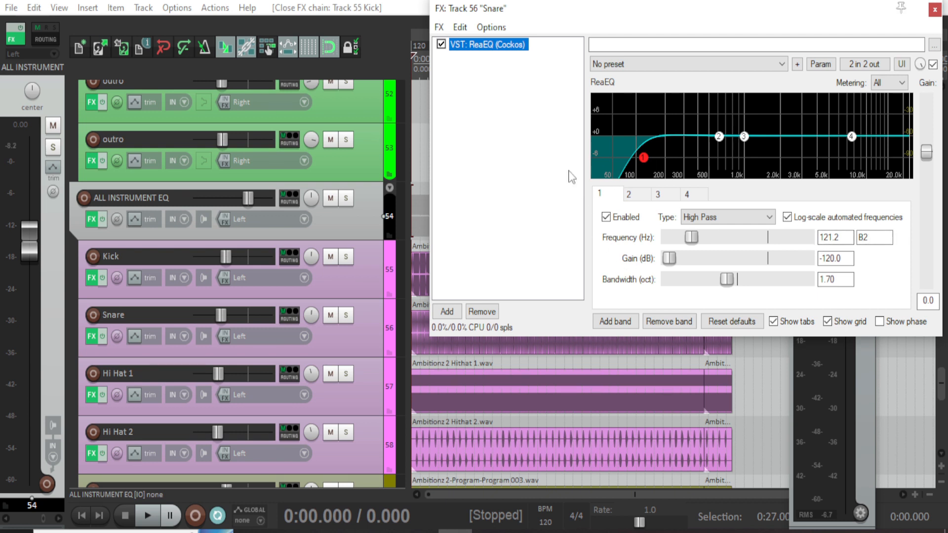
click(934, 9)
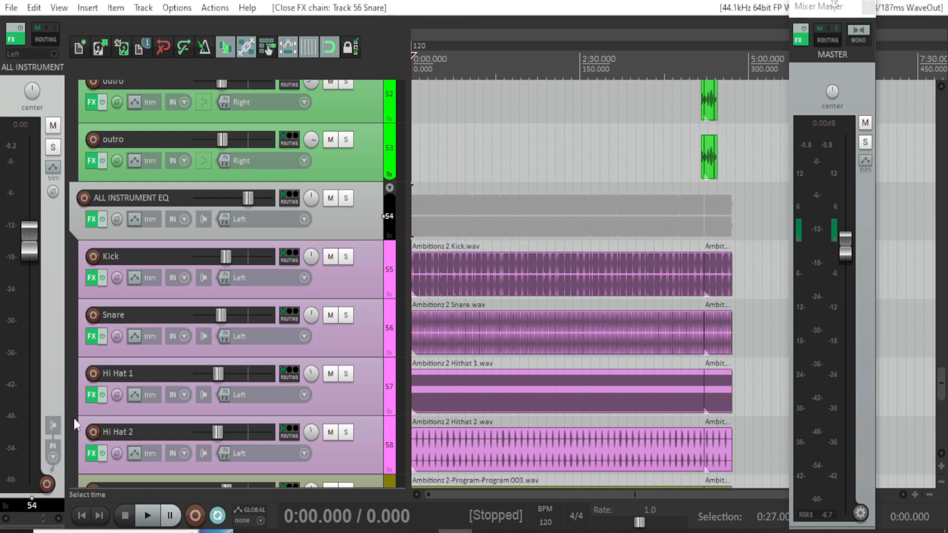
scroll(215, 381, down, 1)
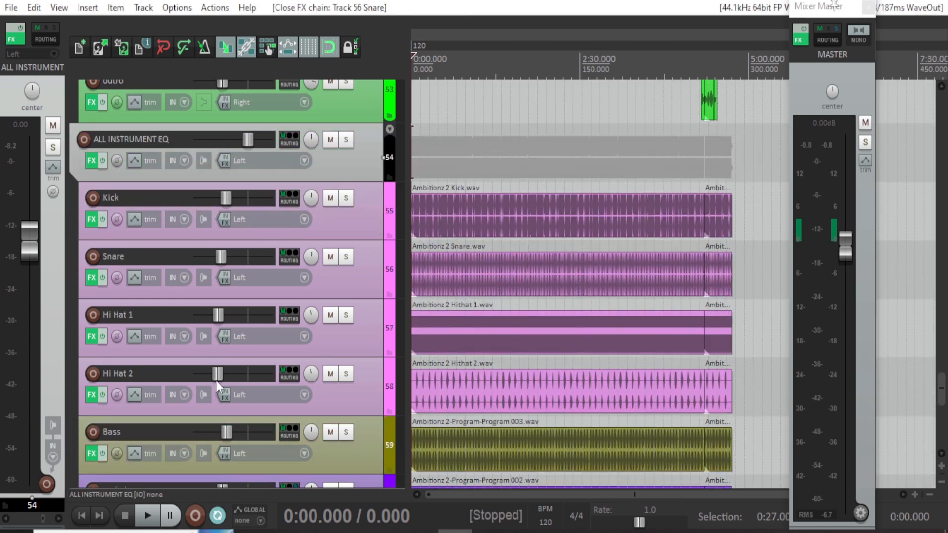
click(92, 336)
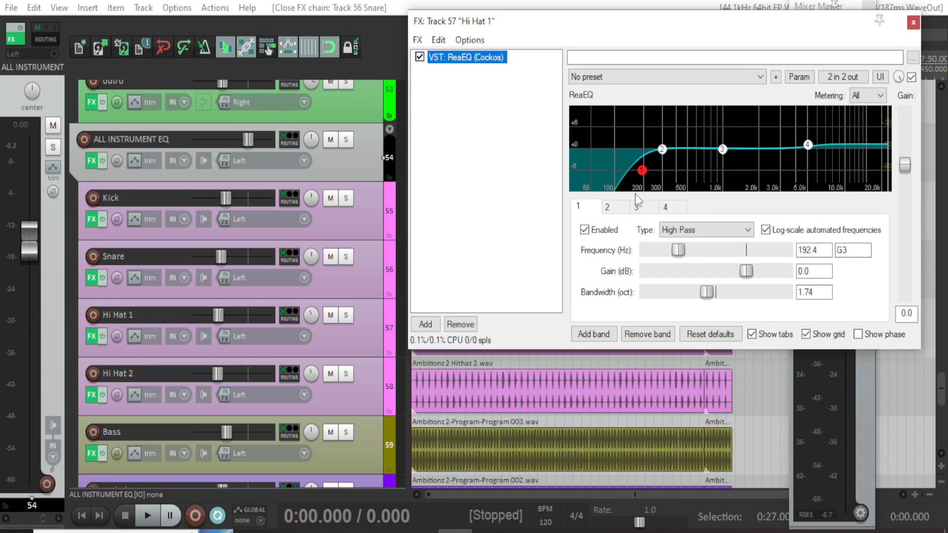
click(666, 206)
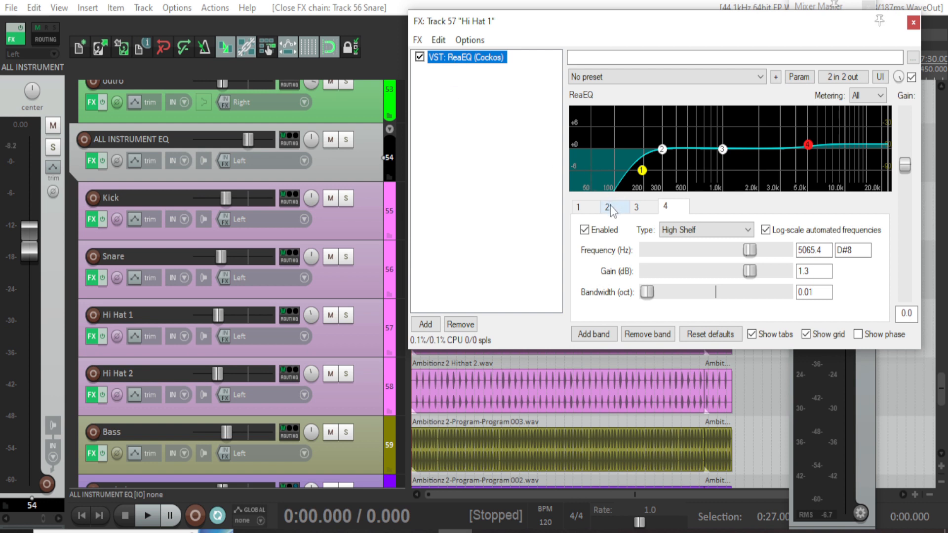
click(586, 208)
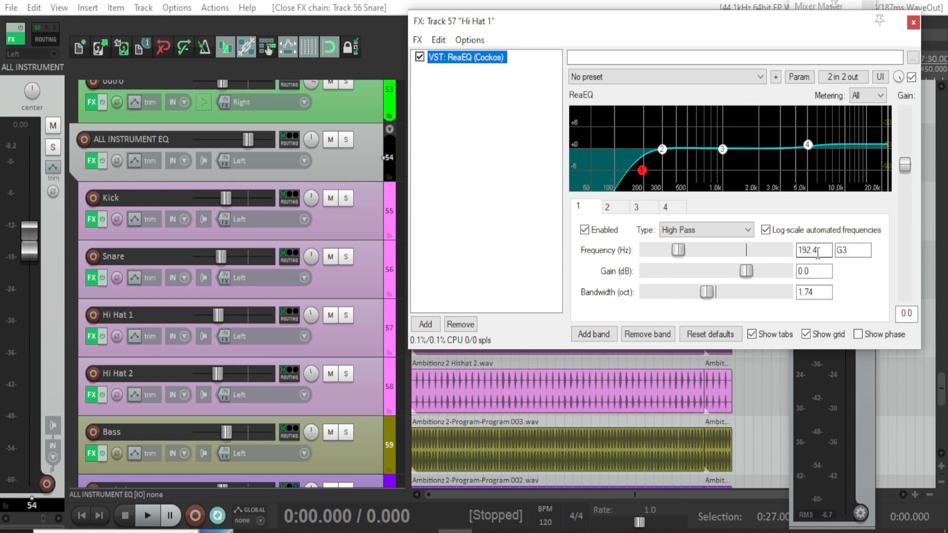
click(913, 26)
Examine the Bass track's ReaEQ High Shelf band and its ReaComp with the stock - Spanky Bass preset, and close the effects window.
scroll(117, 360, down, 1)
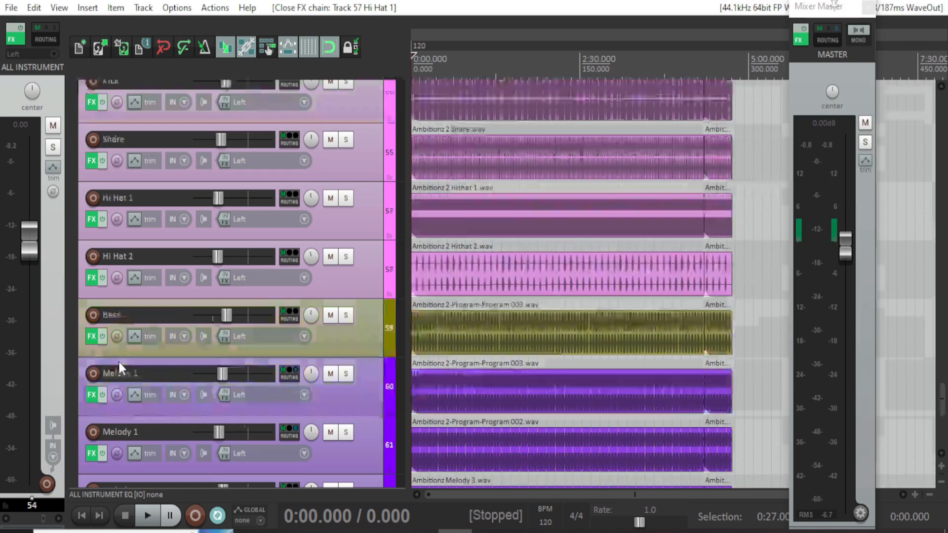
click(91, 338)
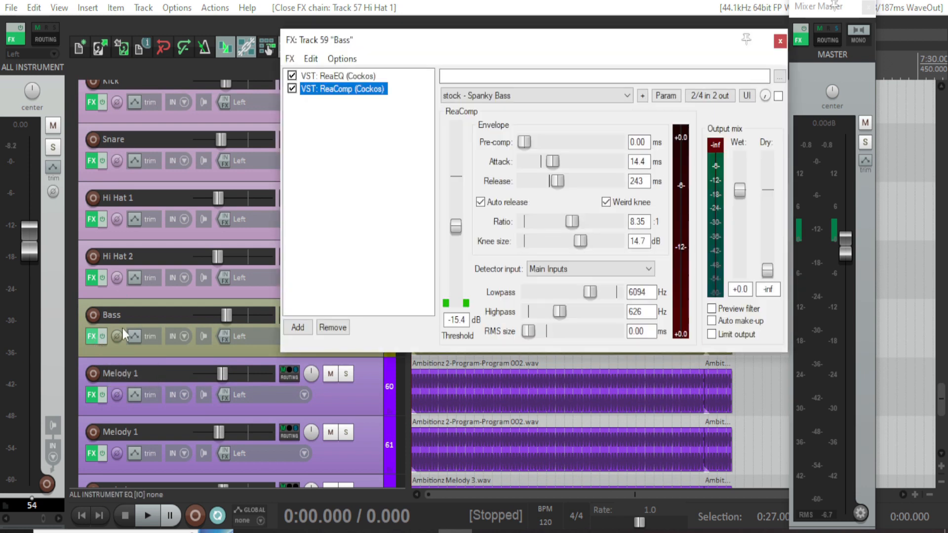
click(344, 78)
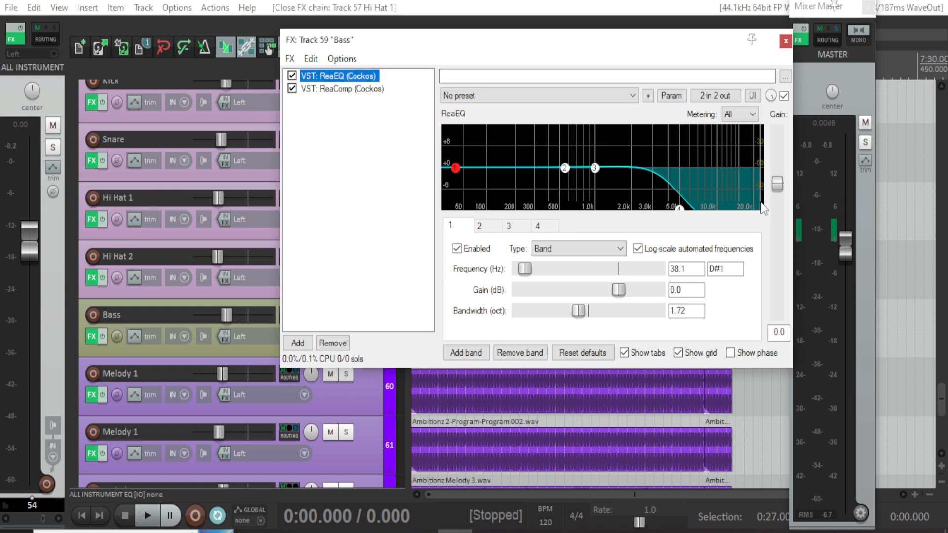
click(541, 225)
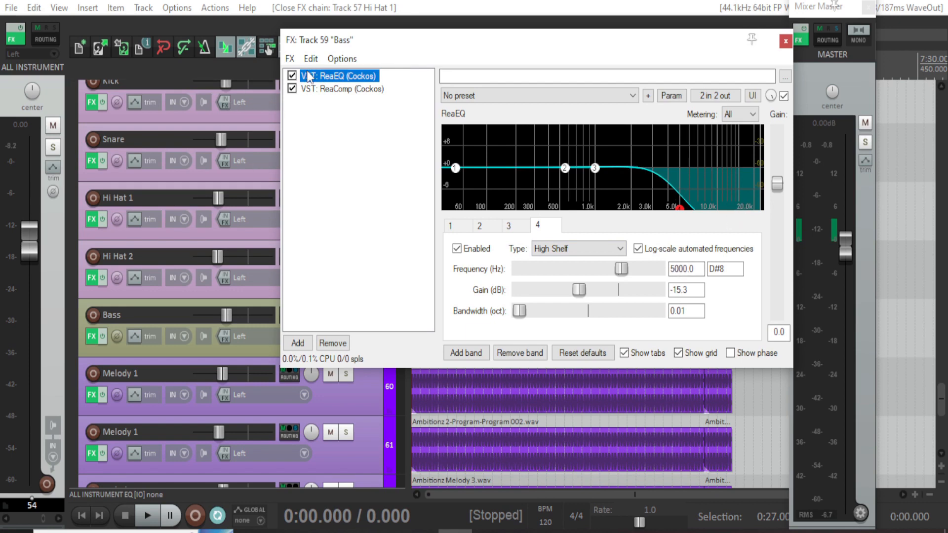
click(317, 90)
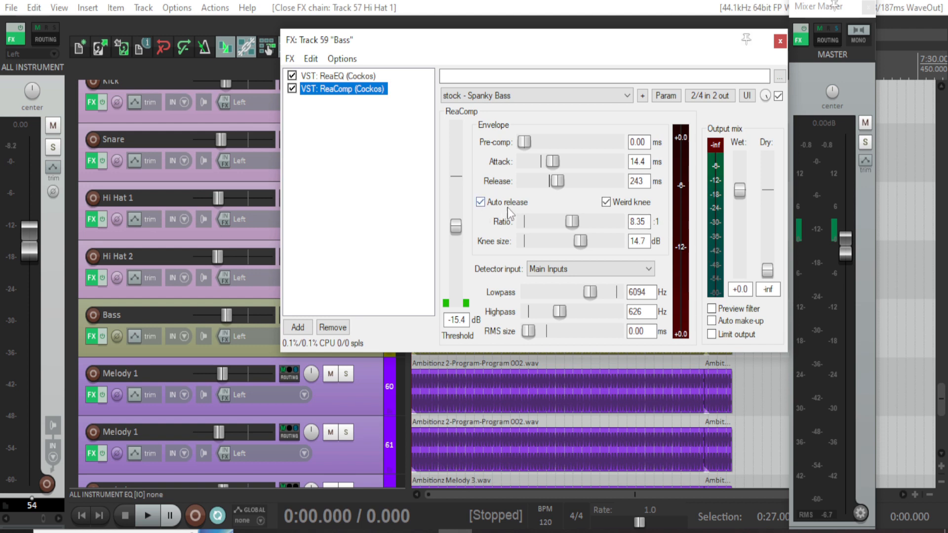
click(781, 42)
Examine the High Pass, third, fifth and High Shelf bands of the first Melody 1 track's ReaEQ, and close its effects window.
scroll(100, 429, down, 1)
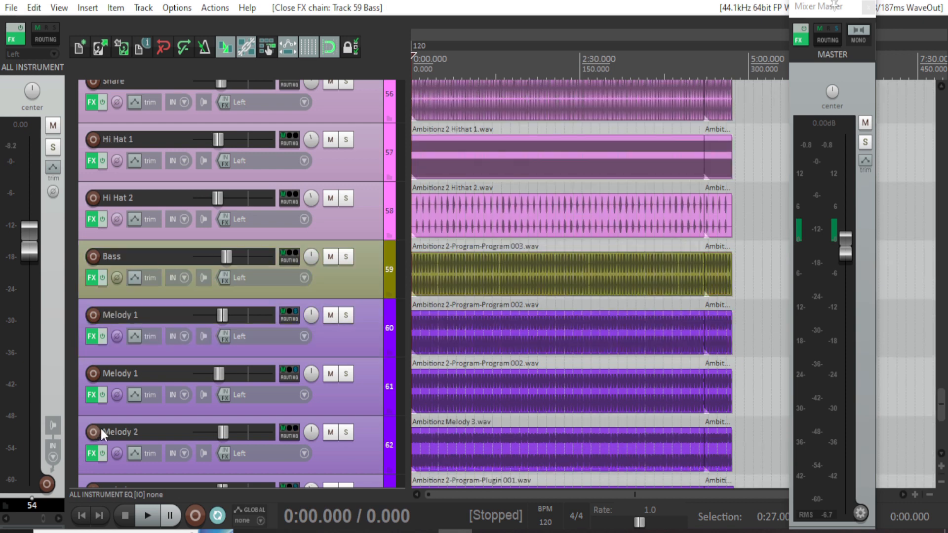
click(91, 336)
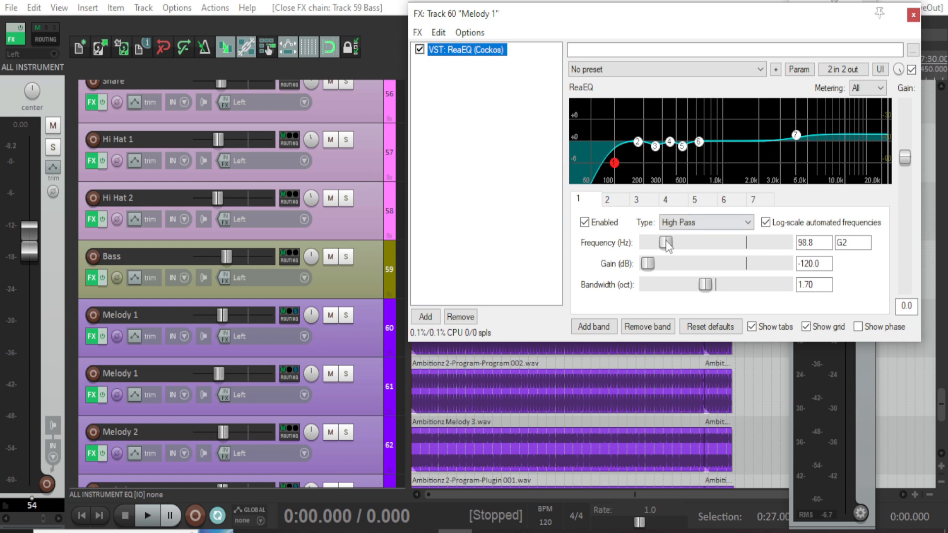
click(638, 200)
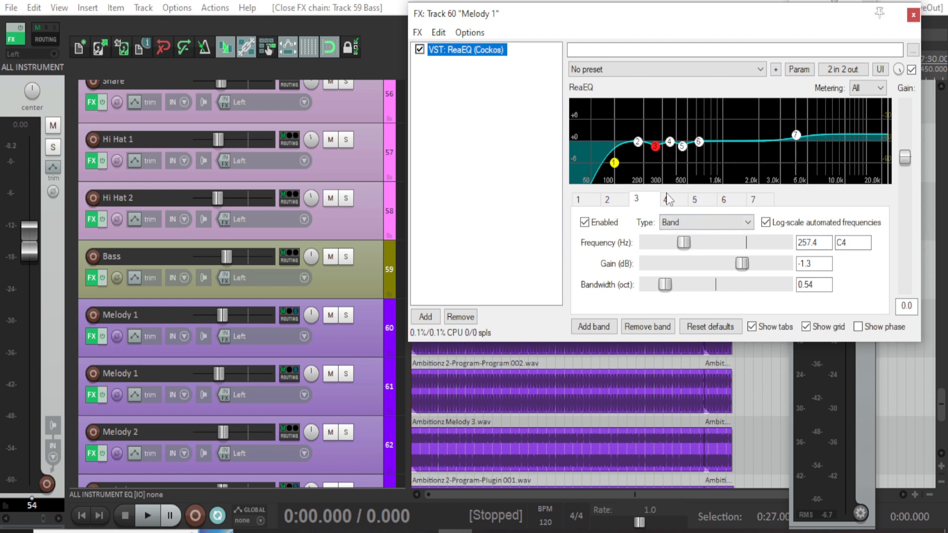
click(703, 201)
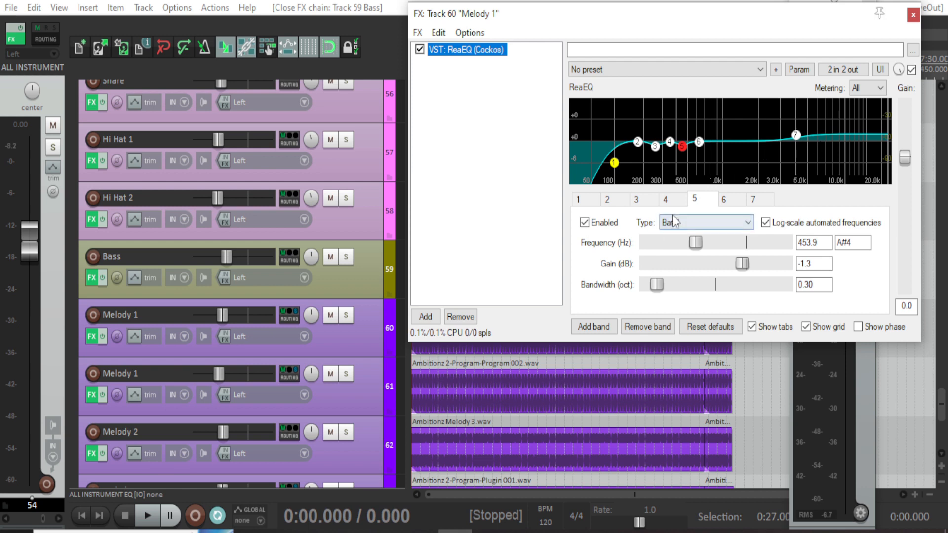
click(755, 200)
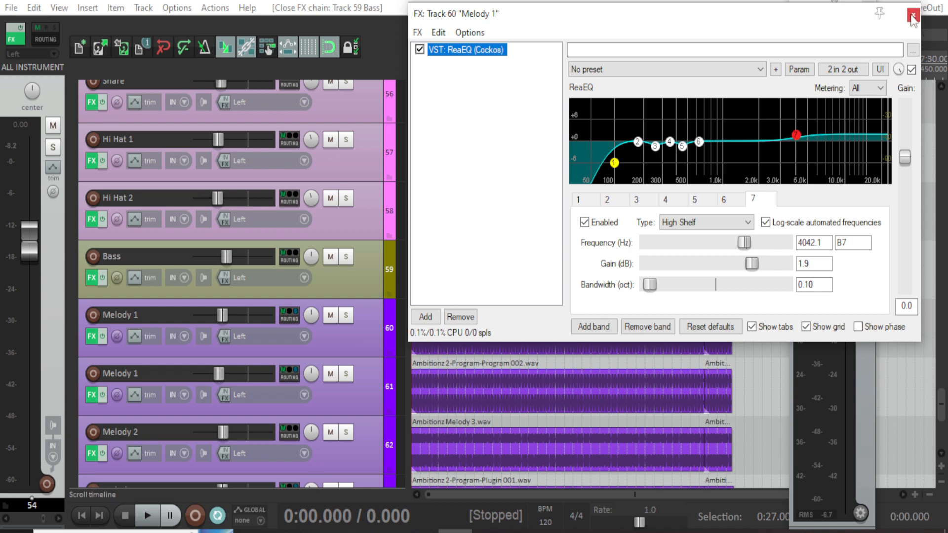
click(913, 17)
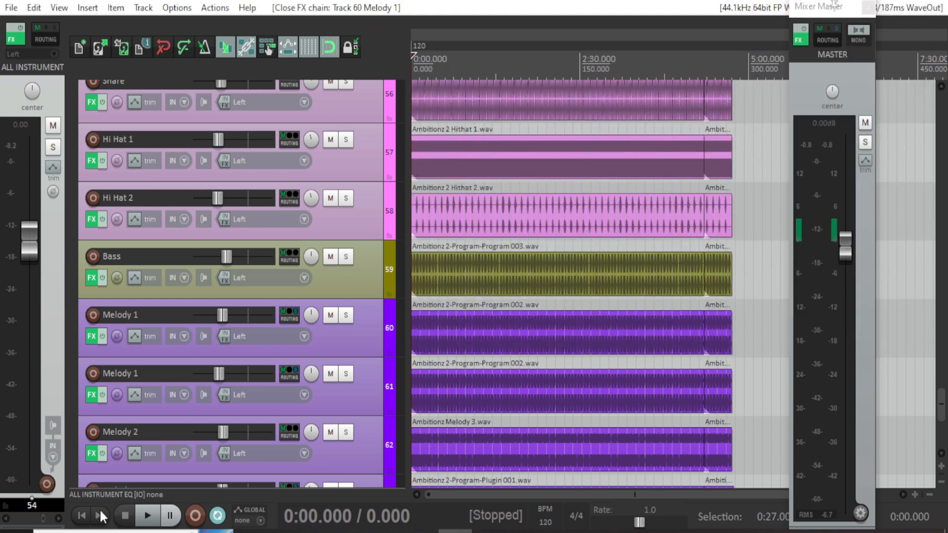
Look over the remaining melody tracks and return to the Intro vocal tracks near the start of the track list.
scroll(192, 390, down, 3)
scroll(211, 380, up, 4)
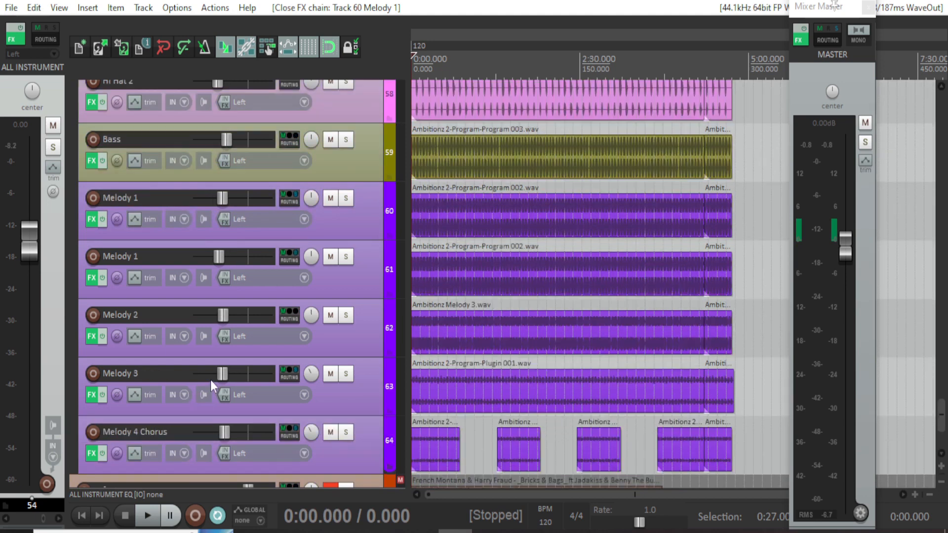
scroll(212, 381, up, 12)
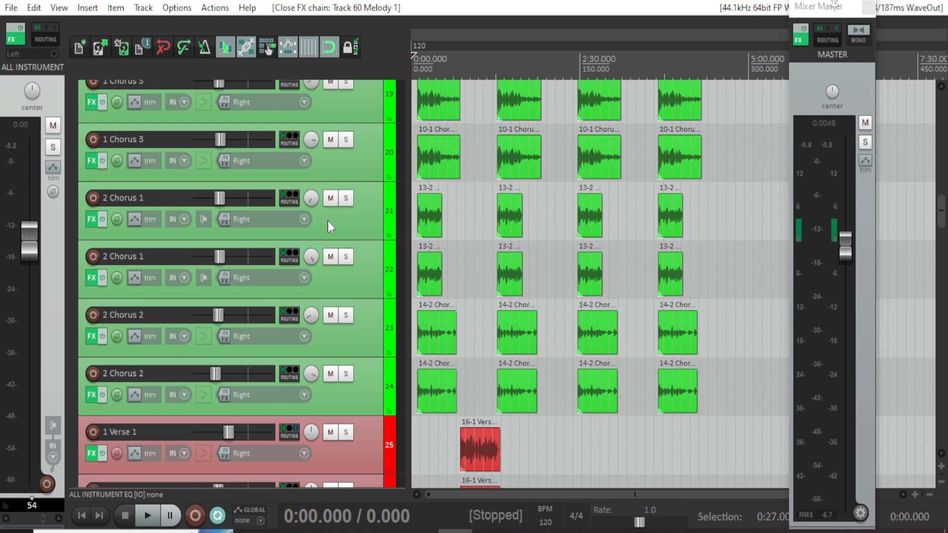
scroll(214, 242, up, 5)
scroll(204, 255, up, 3)
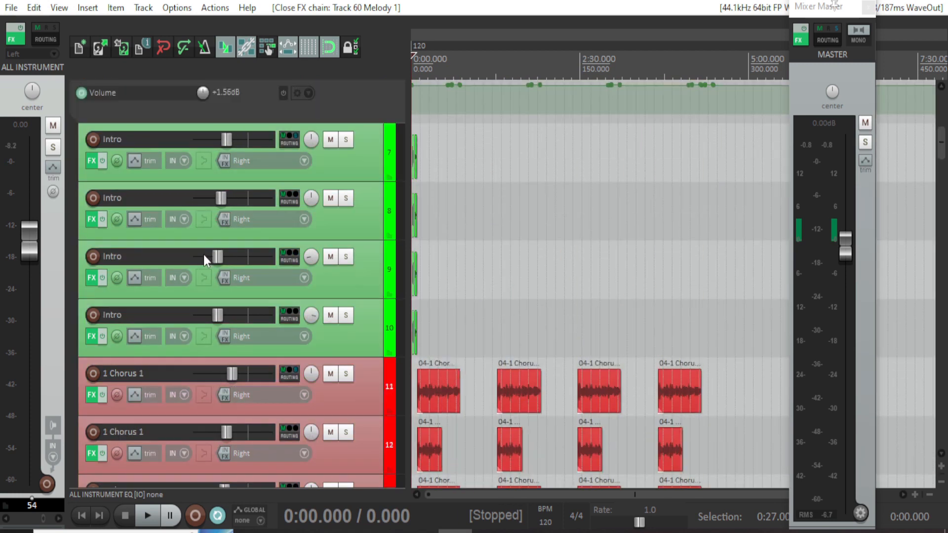